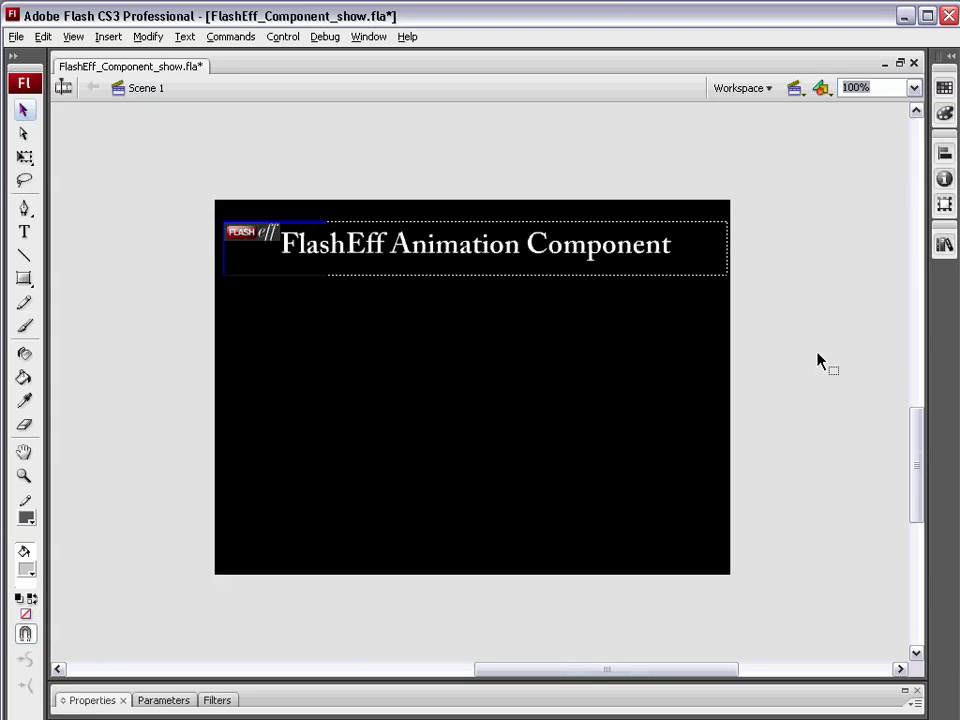
Test-play the movie as FlashEff_Component_show.swf, step through two animations, then close the preview.
key(ctrl+Return)
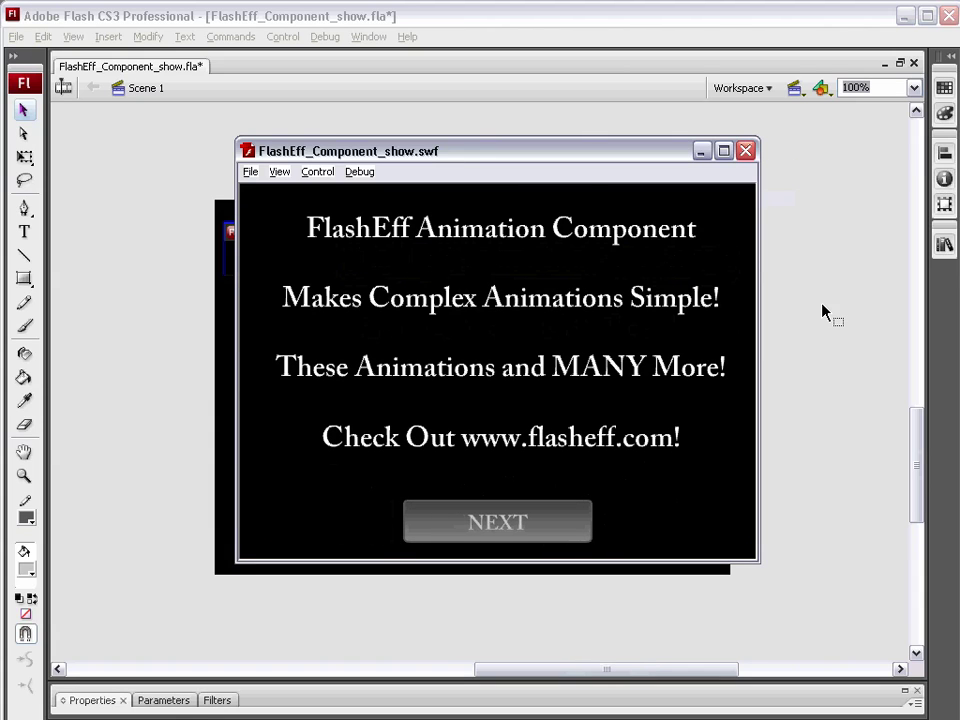
click(575, 540)
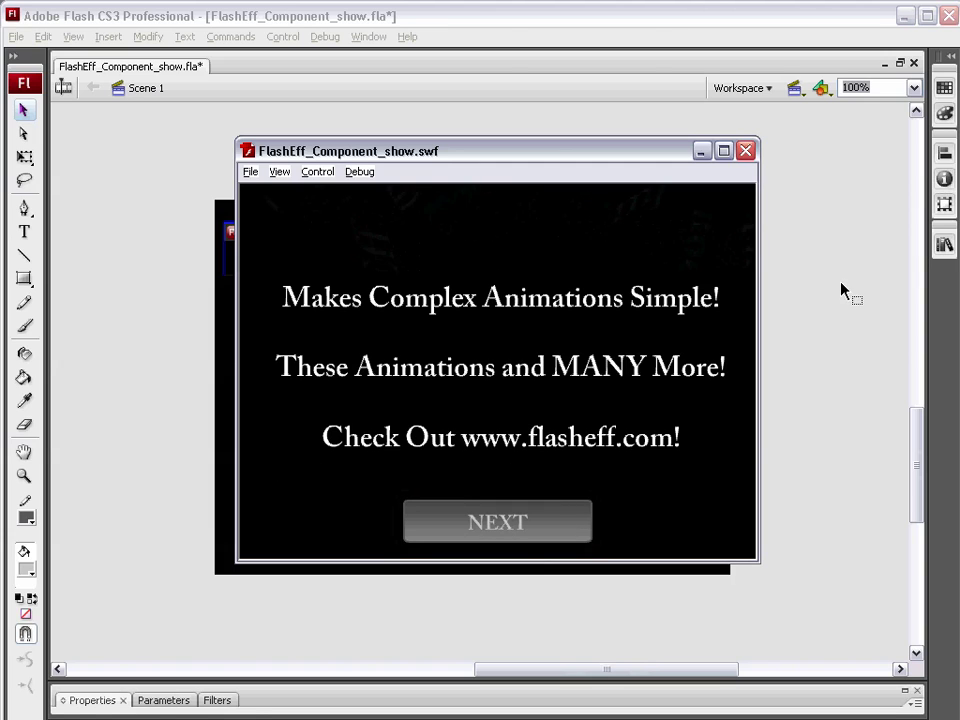
click(510, 525)
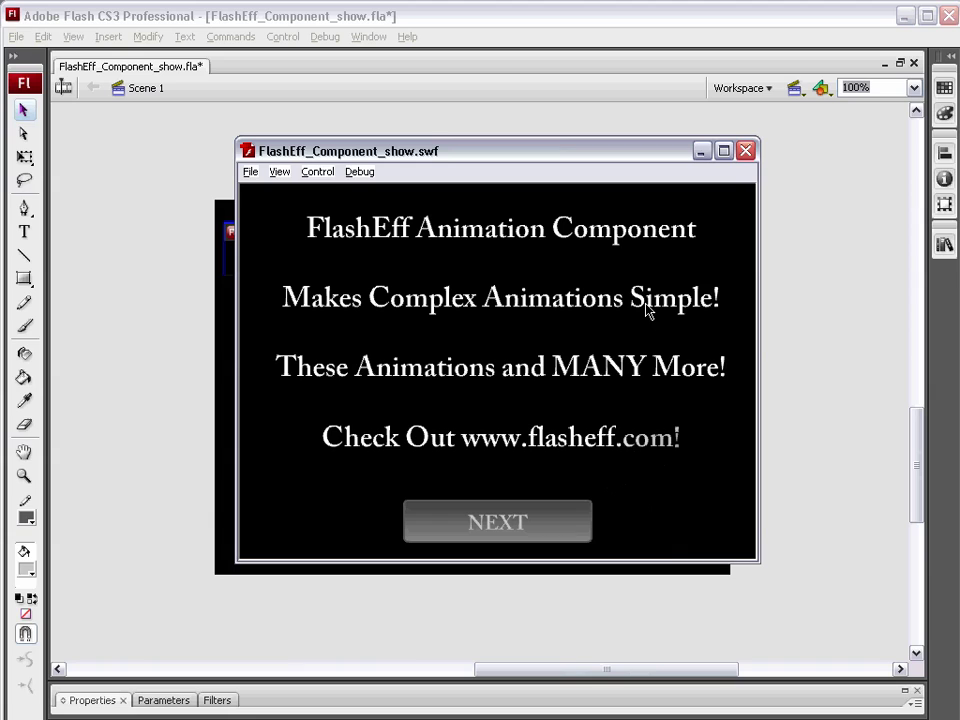
click(748, 156)
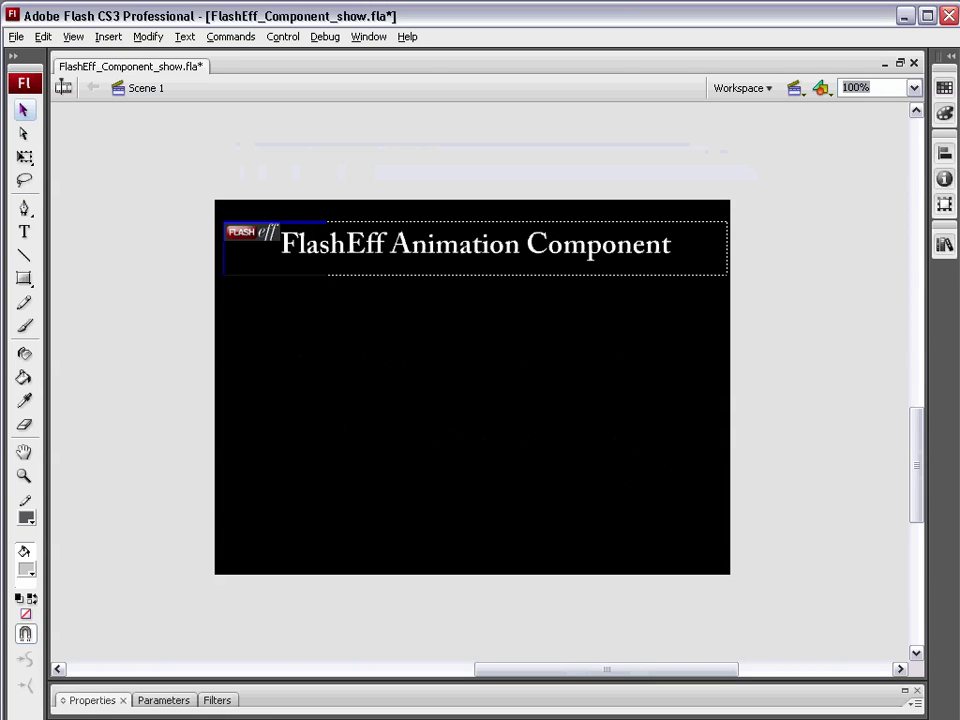
In Firefox, follow flasheff.com's Free Download link to the Jumpeye login page, then go back.
key(alt+Tab)
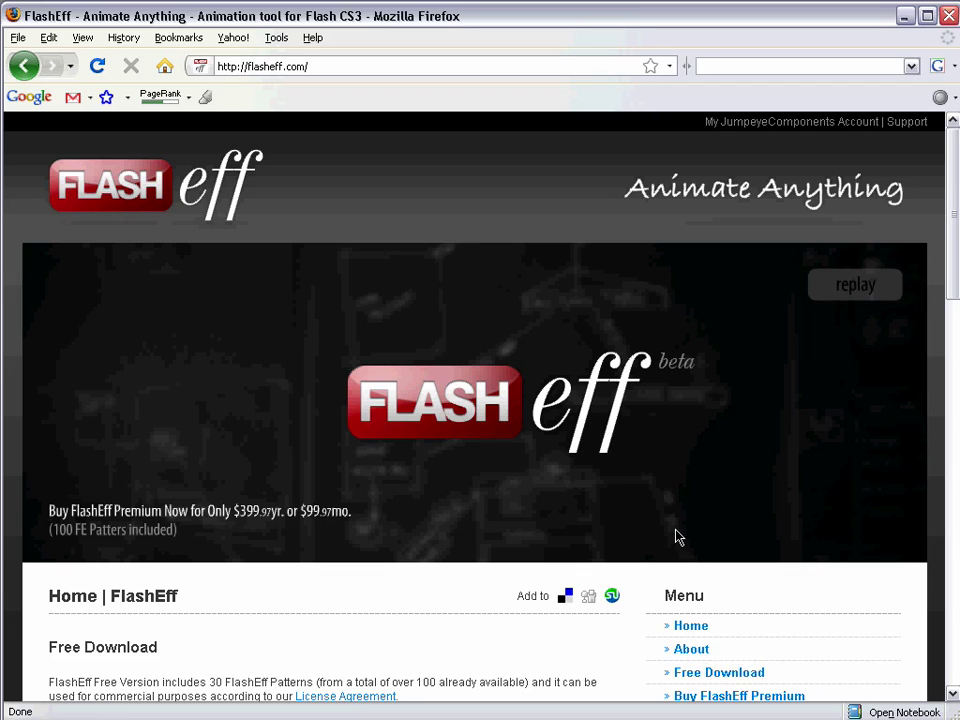
key(alt+Left)
scroll(403, 578, down, 2)
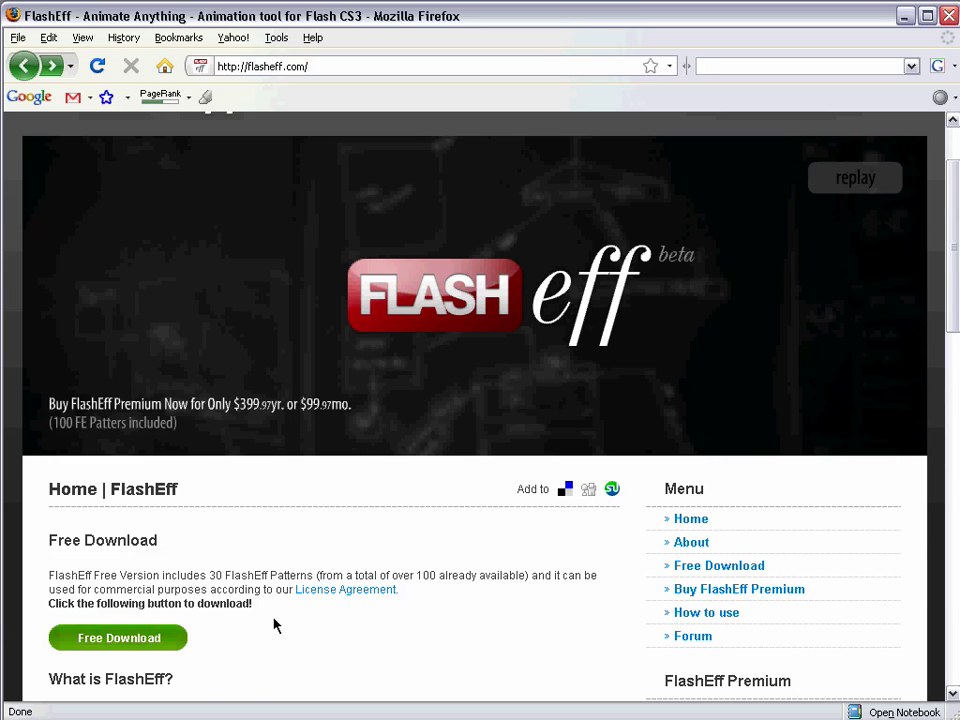
click(118, 640)
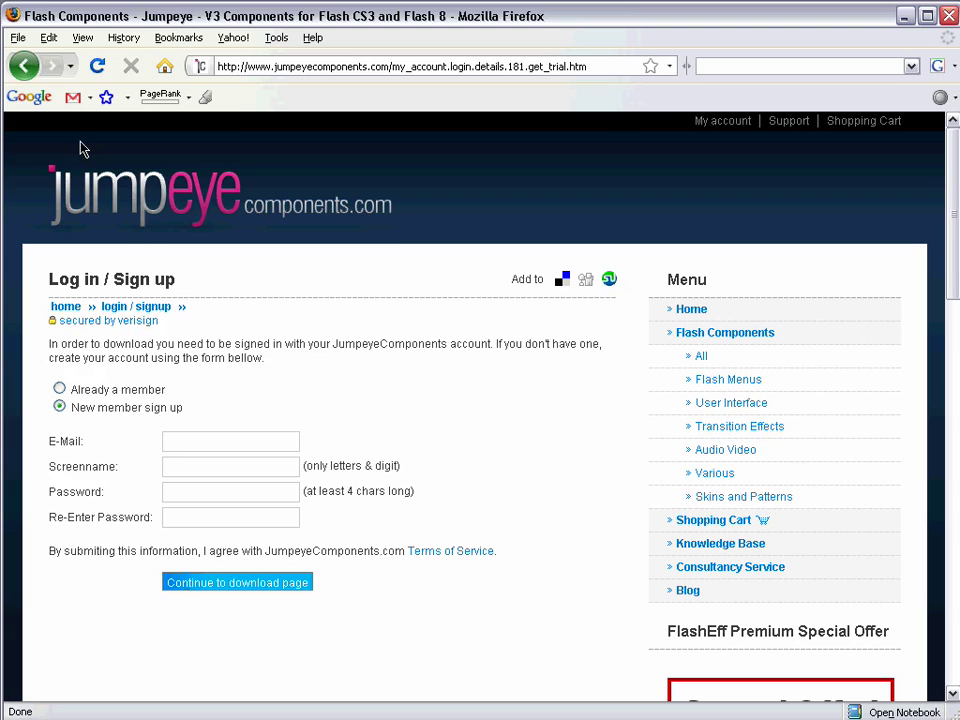
click(24, 67)
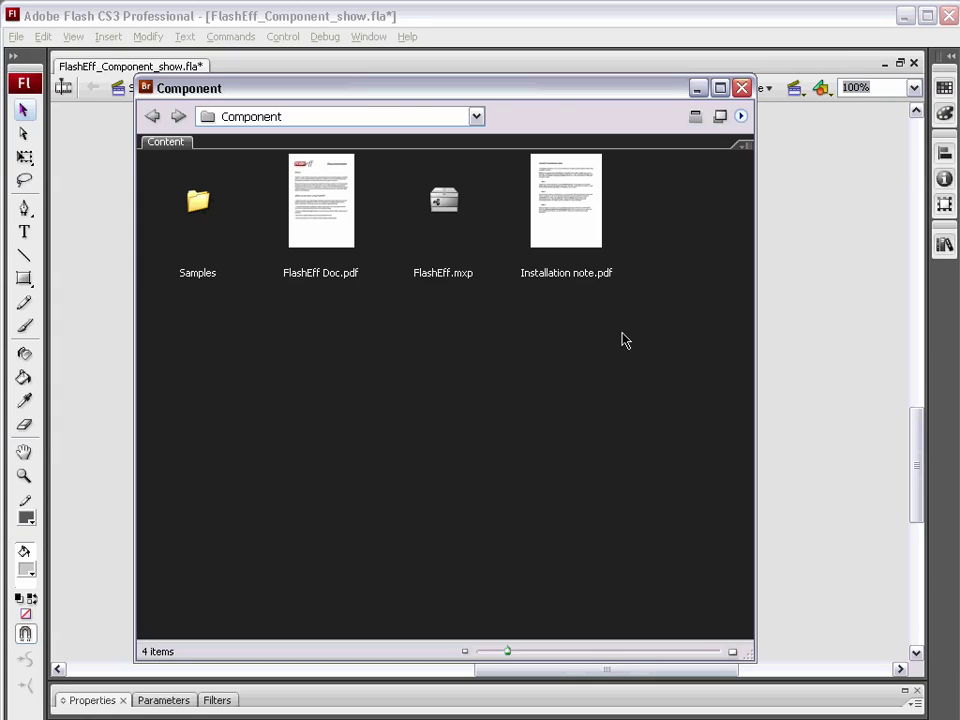
Minimize the Bridge Component folder window to reveal the Flash stage.
click(697, 90)
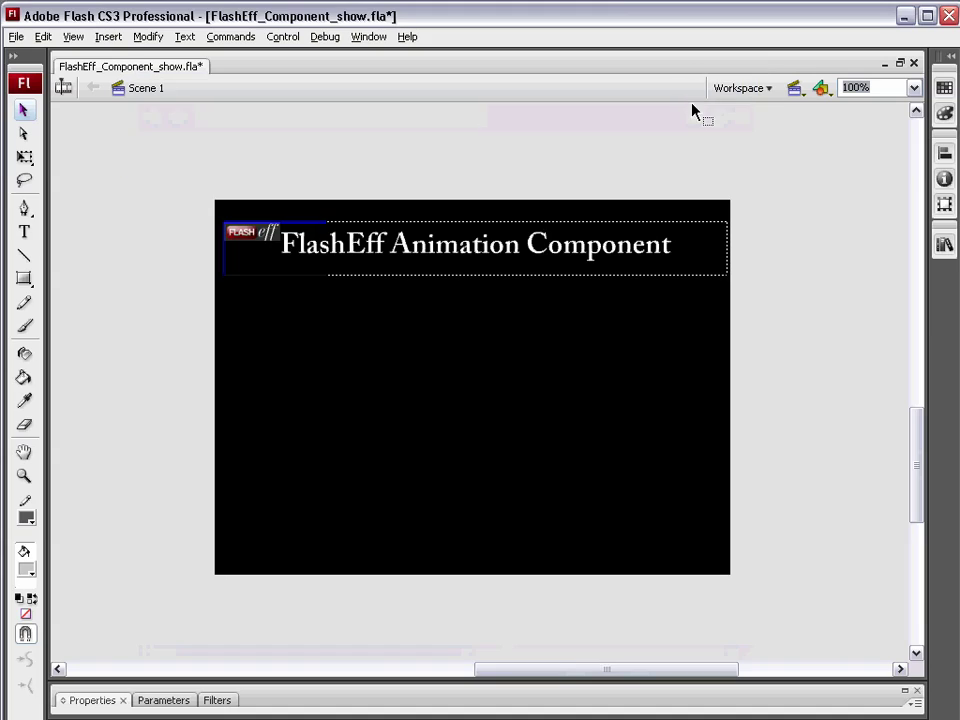
Close FlashEff_Component_show.fla, saving changes, and open the Help menu for extension management.
click(914, 64)
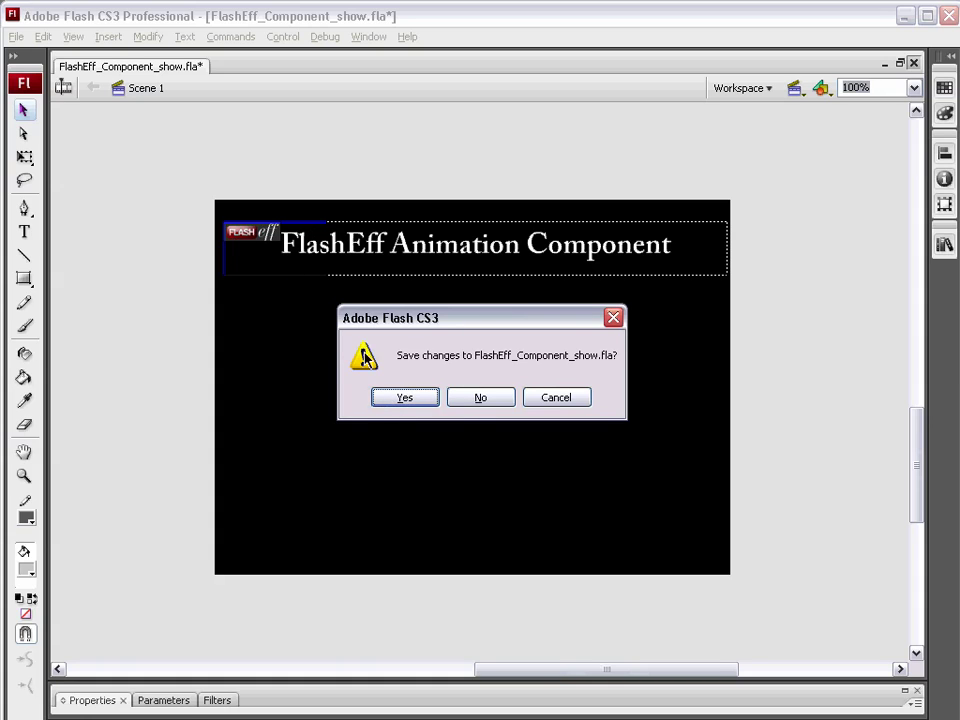
click(411, 399)
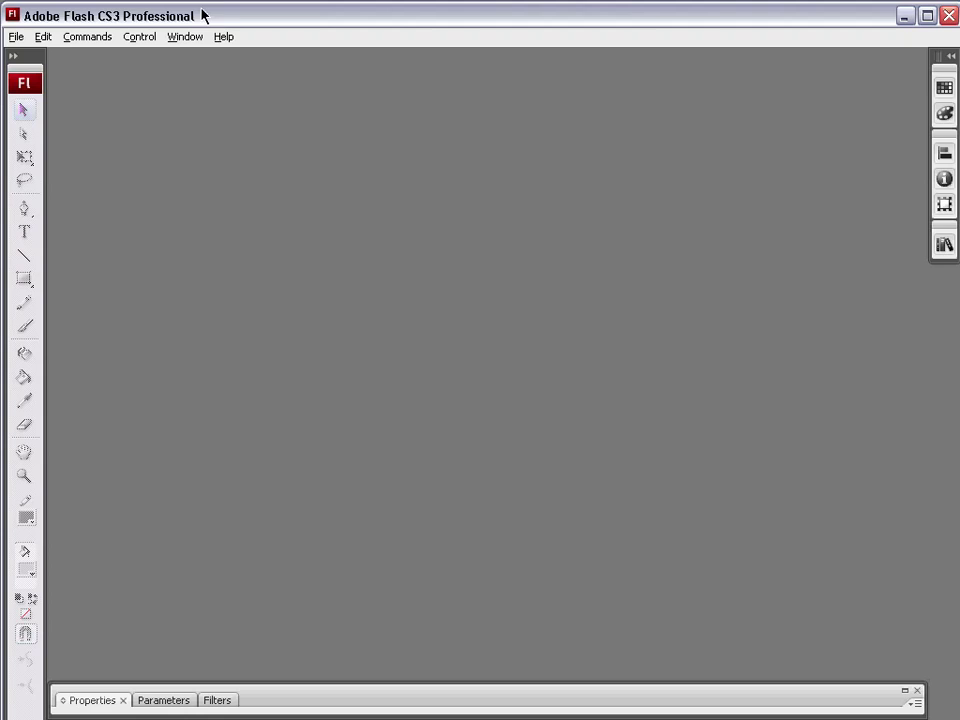
click(224, 37)
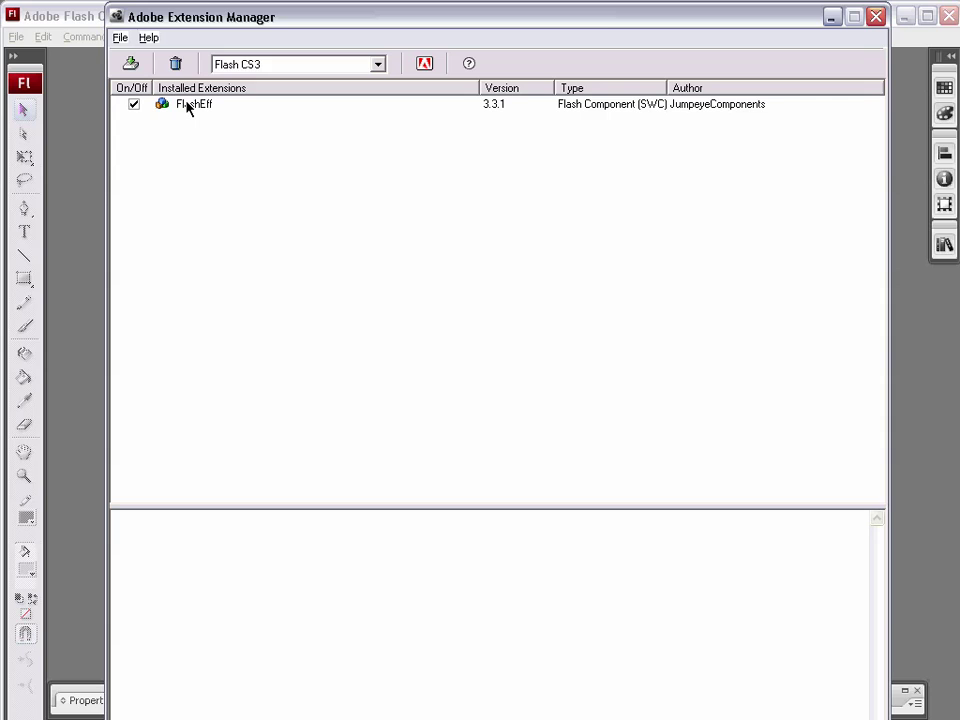
Uninstall the FlashEff extension in Extension Manager, confirm the removal, and close the manager.
drag(274, 19, 270, 35)
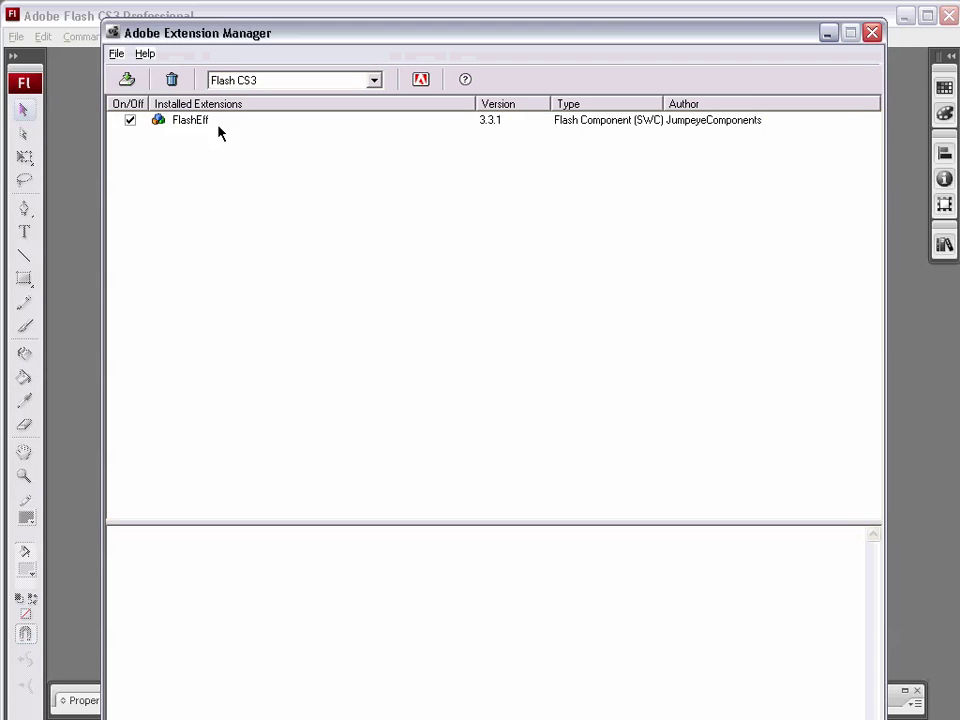
click(199, 123)
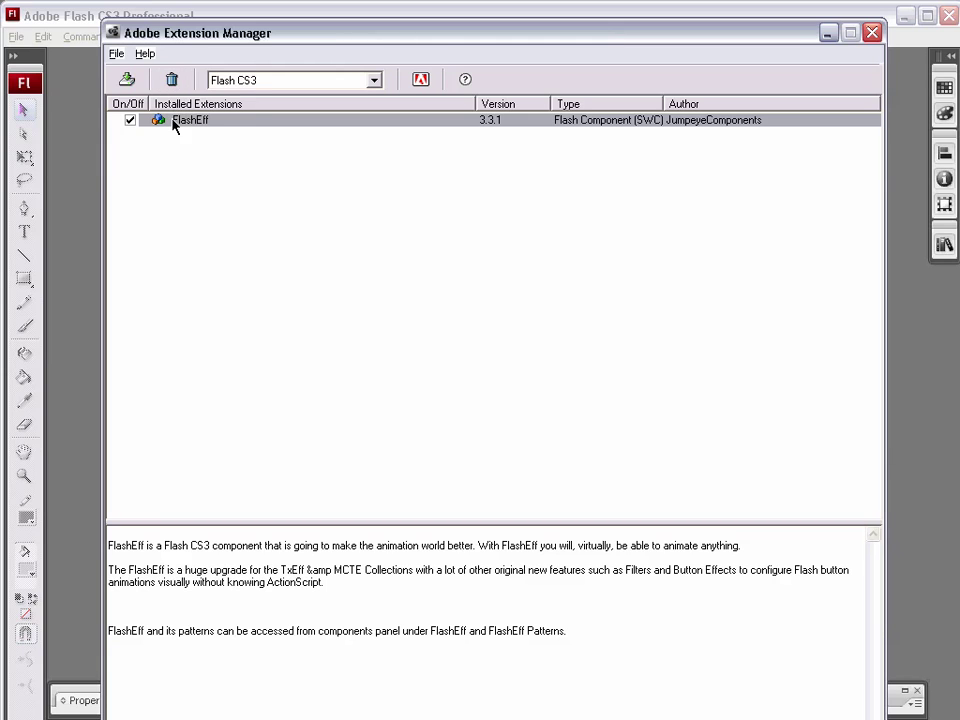
click(171, 82)
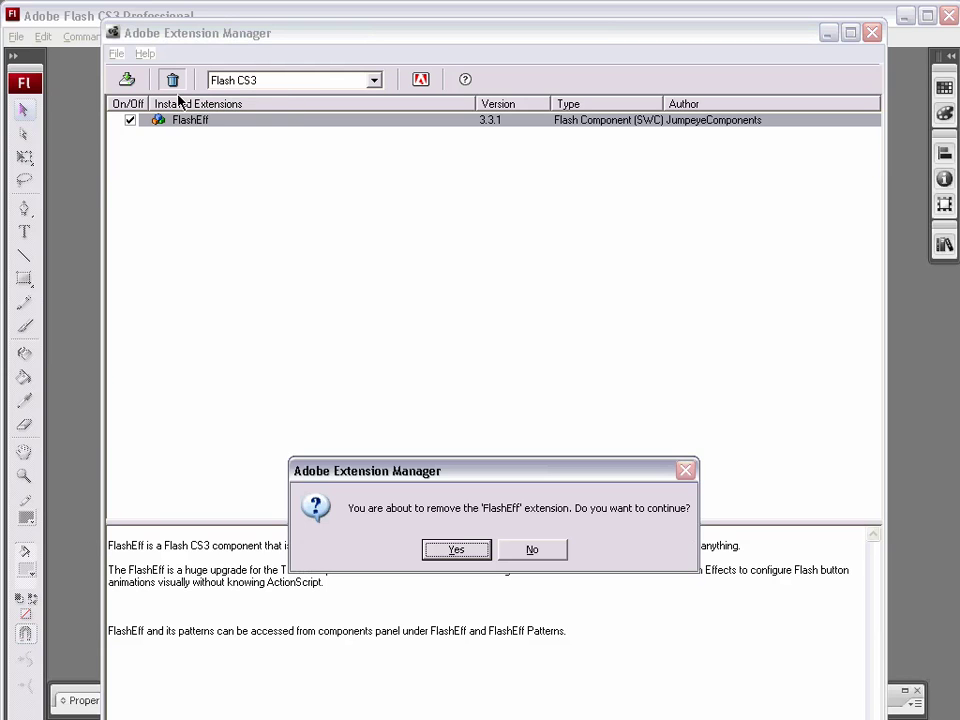
drag(465, 471, 470, 368)
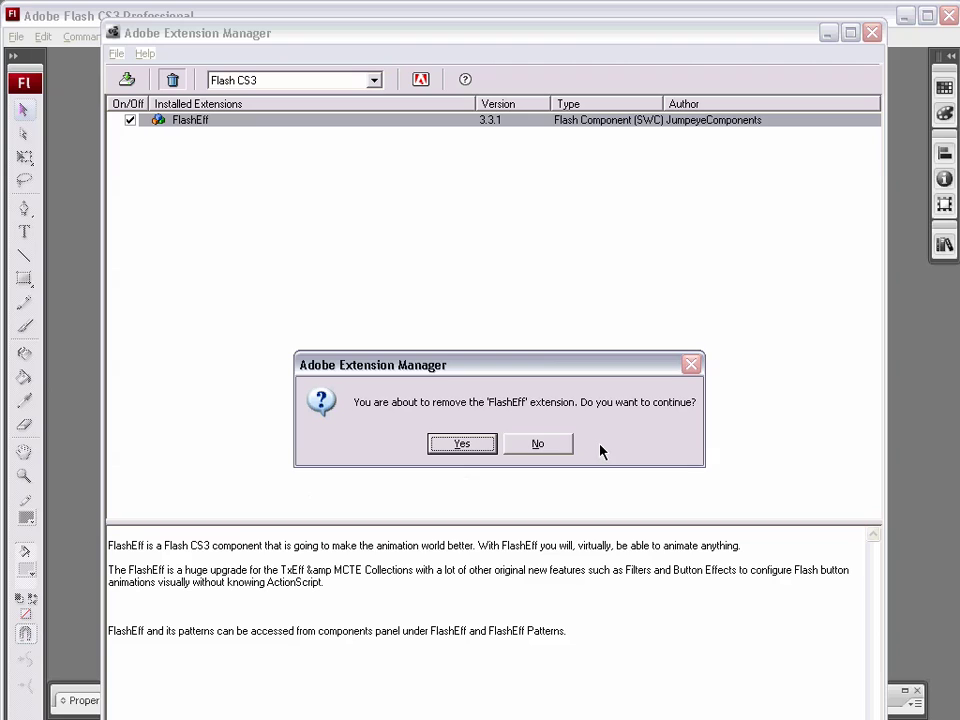
click(476, 445)
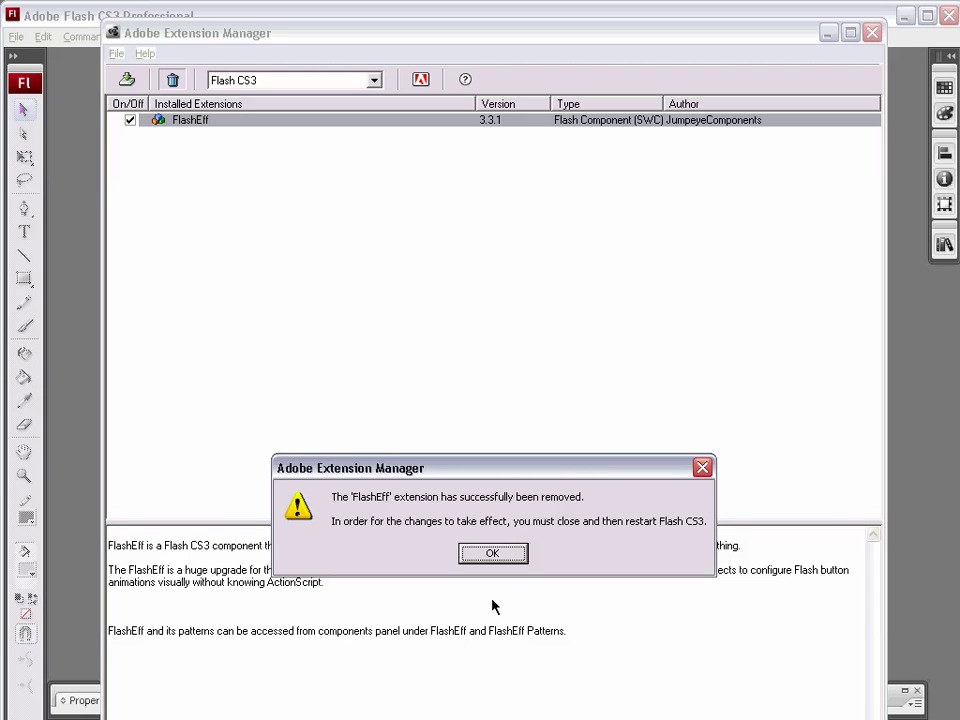
click(500, 557)
click(492, 558)
click(872, 33)
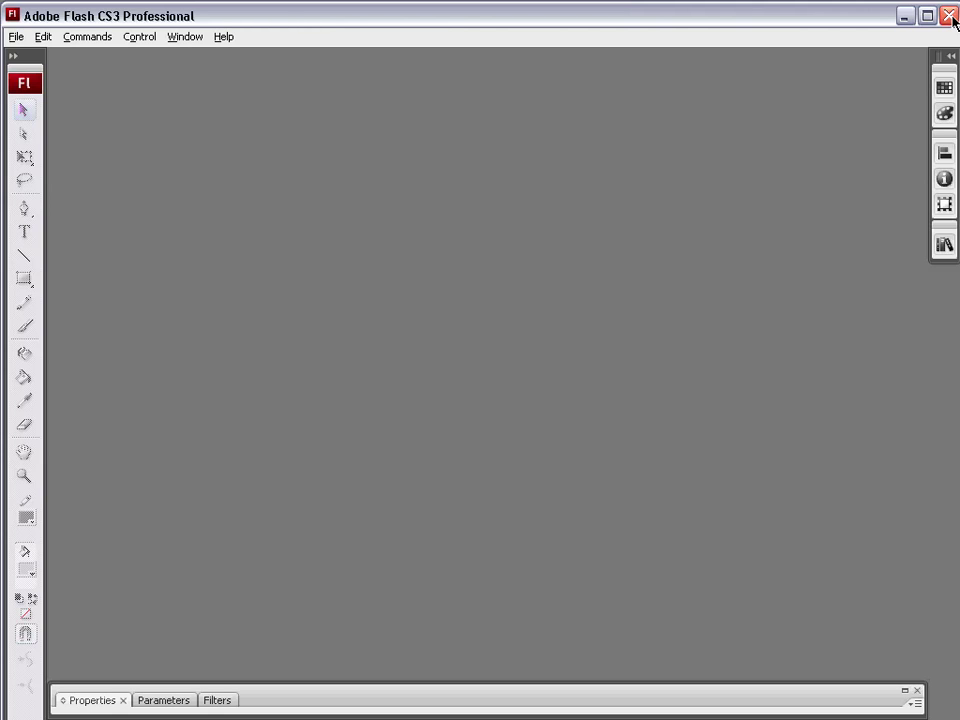
Quit Flash CS3 and launch FlashEff.mxp from the Component folder to start installing.
click(952, 18)
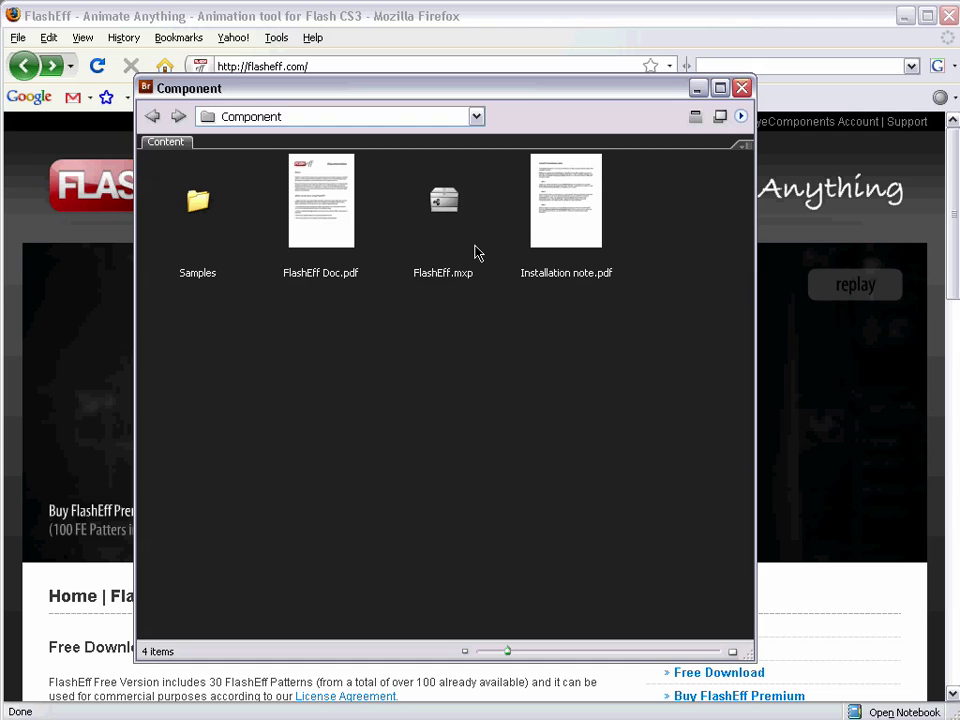
drag(503, 97, 519, 93)
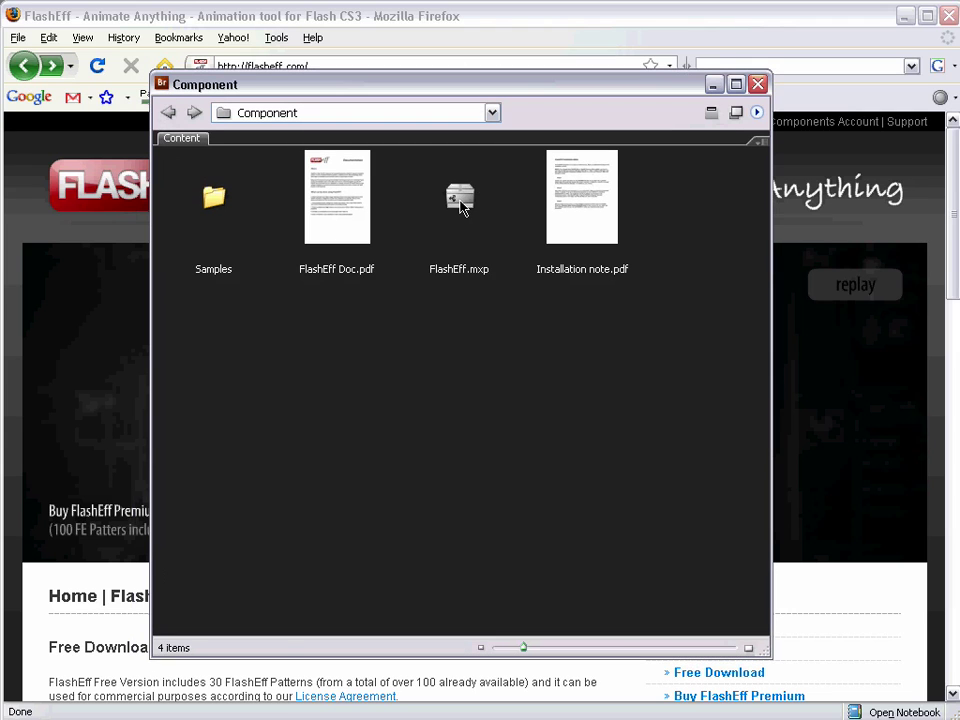
double_click(460, 200)
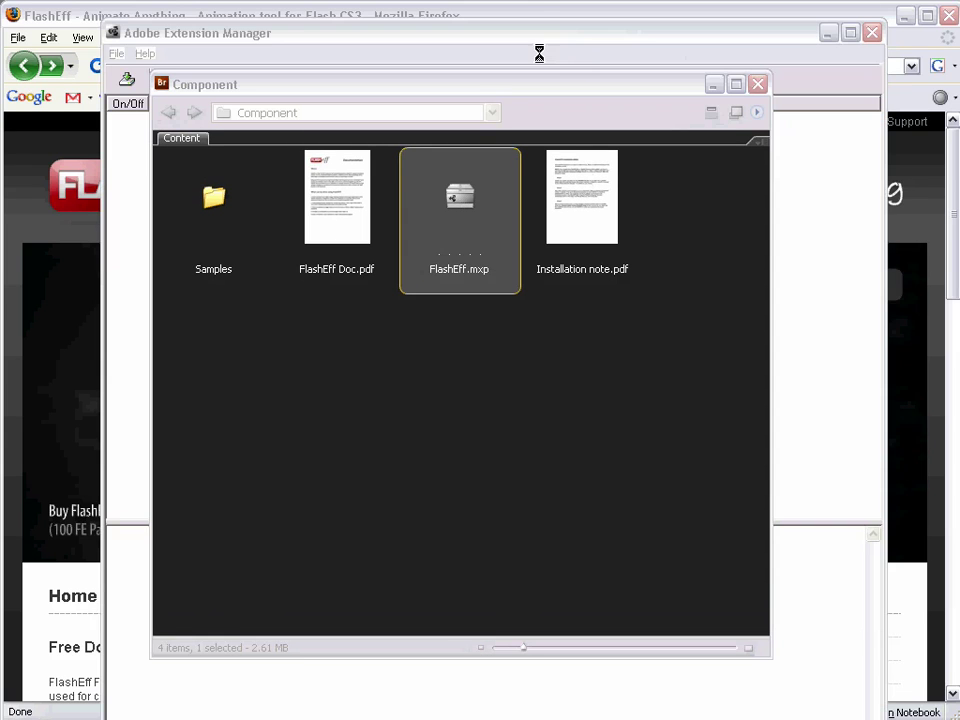
click(714, 84)
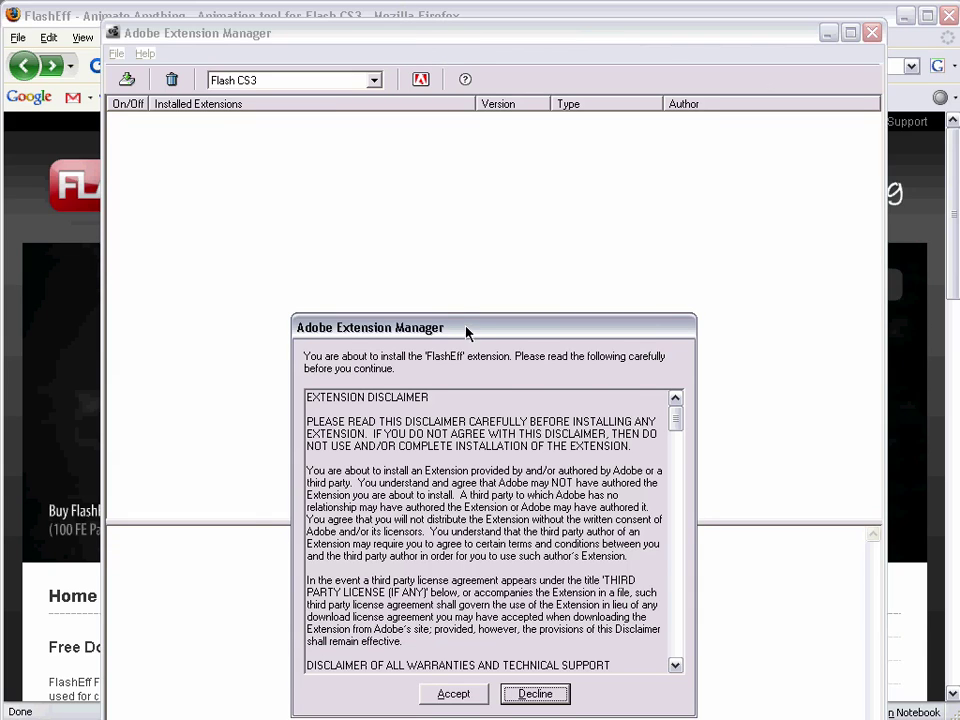
Accept the extension disclaimer and confirm the FlashEff 3.3.1 installation message.
drag(467, 330, 462, 266)
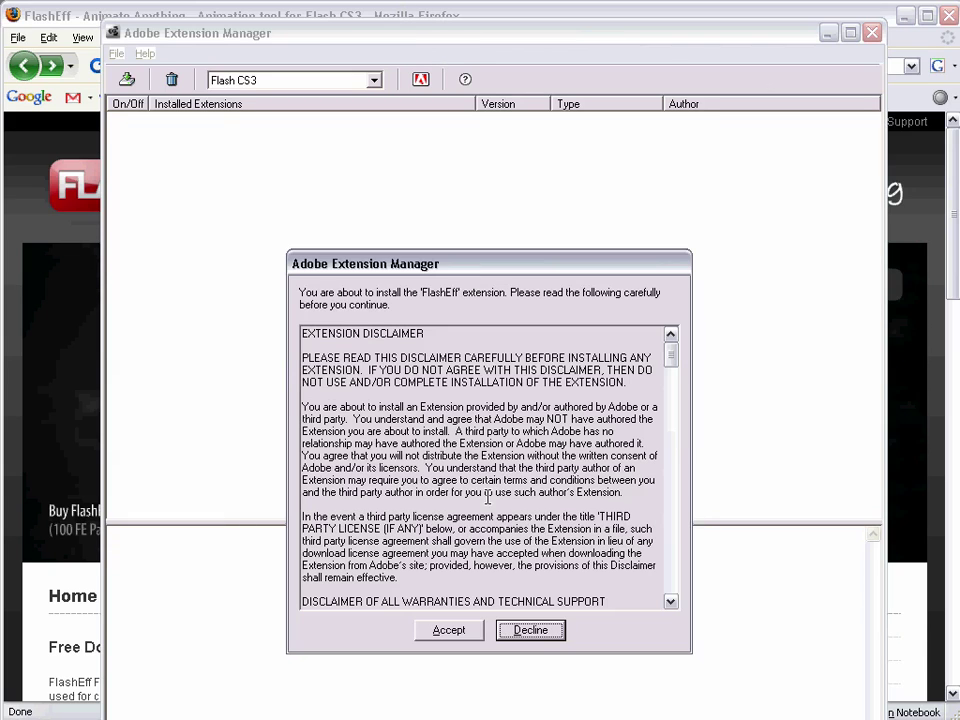
click(465, 634)
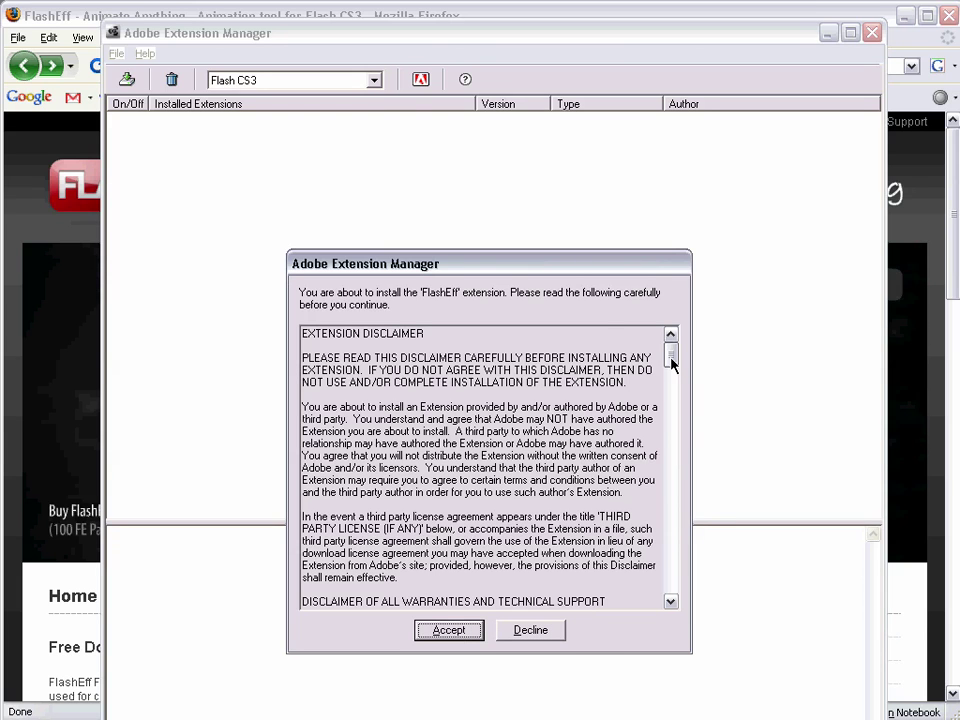
mouse_move(671, 357)
mouse_down()
mouse_move(675, 632)
mouse_move(686, 349)
mouse_up()
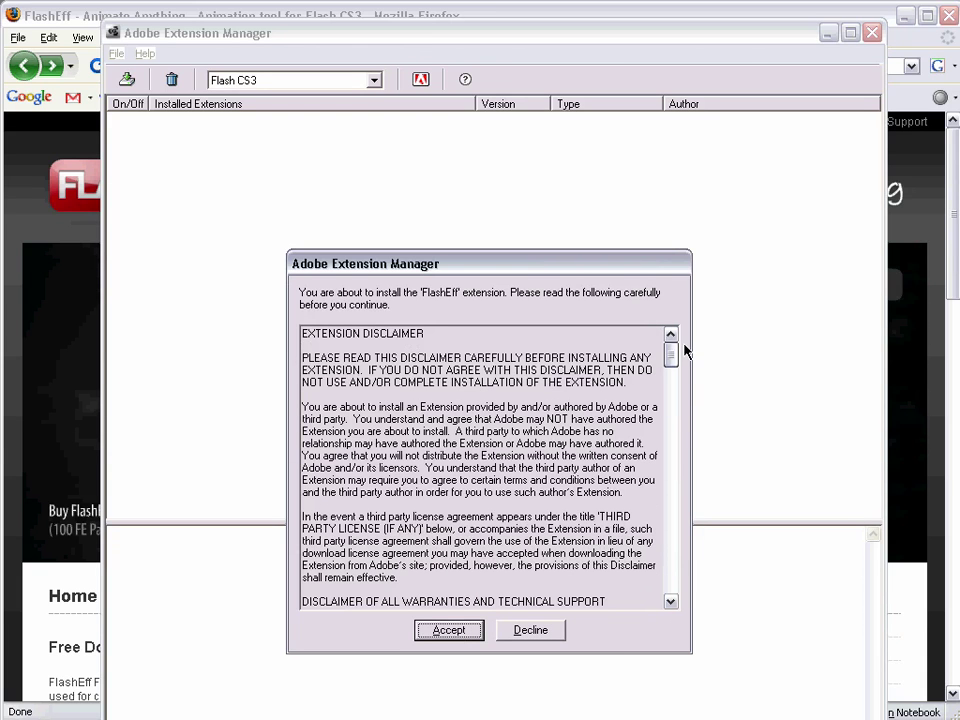
click(453, 632)
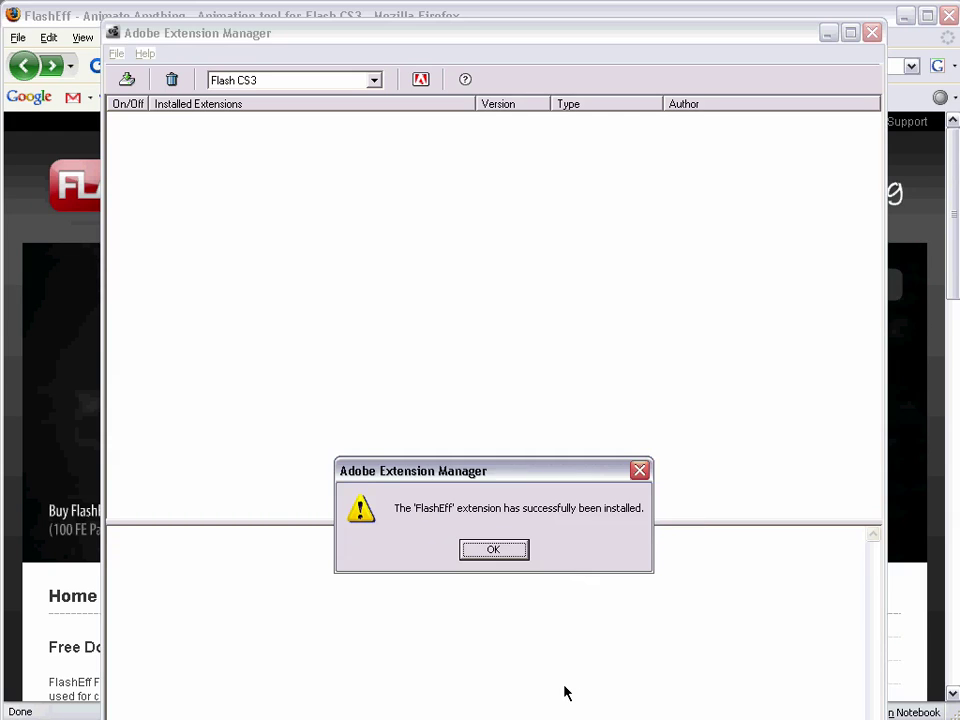
click(491, 553)
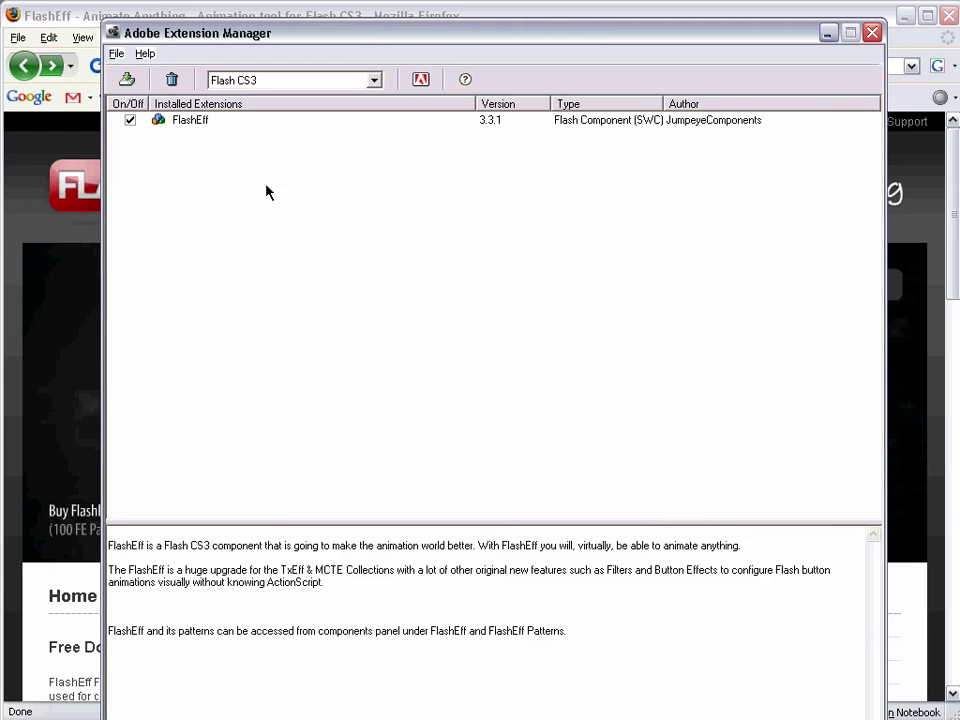
Close Adobe Extension Manager after the FlashEff reinstall.
click(873, 33)
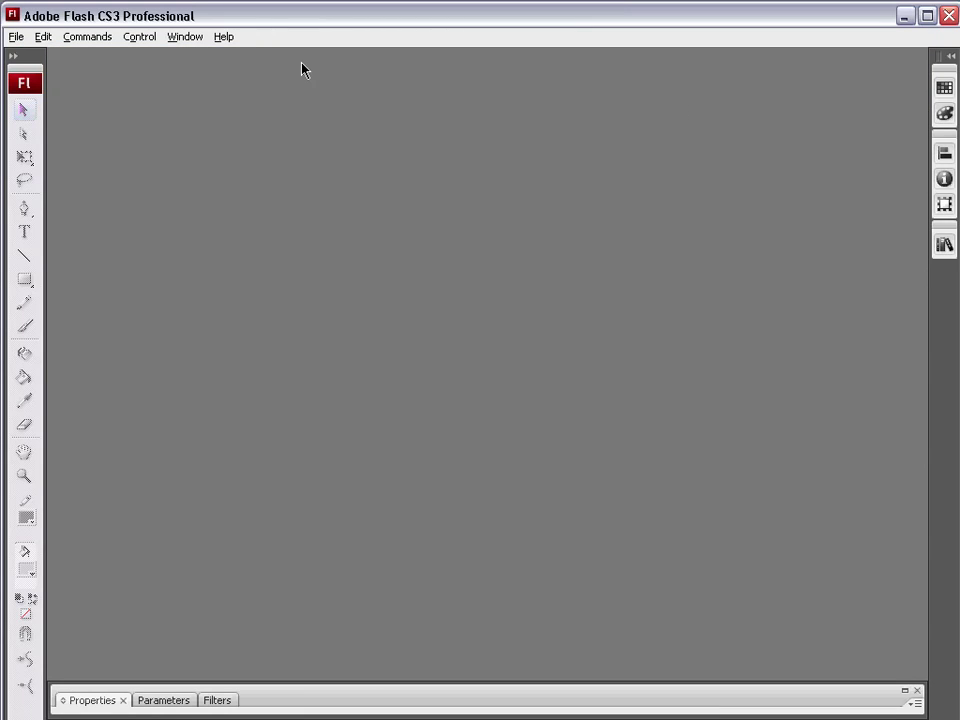
click(183, 38)
mouse_move(230, 40)
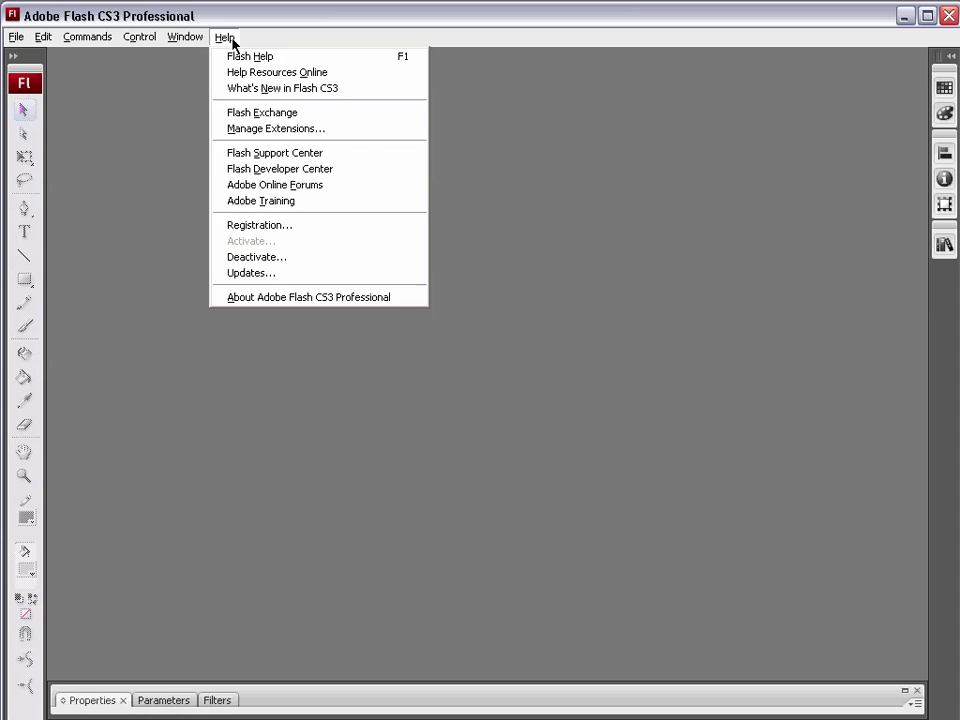
click(290, 128)
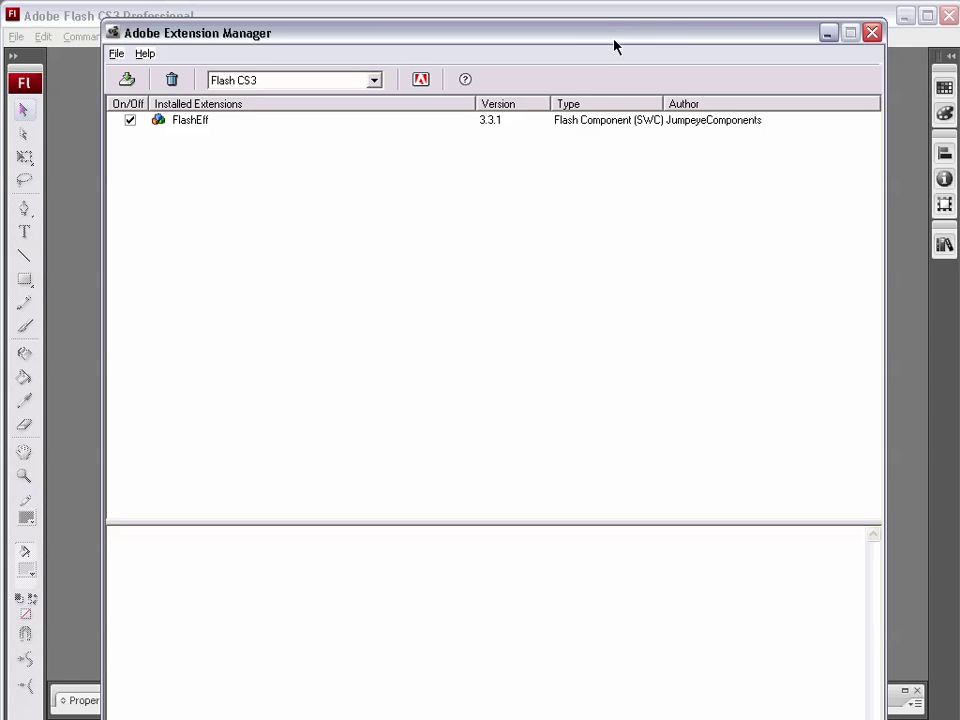
drag(614, 45, 623, 23)
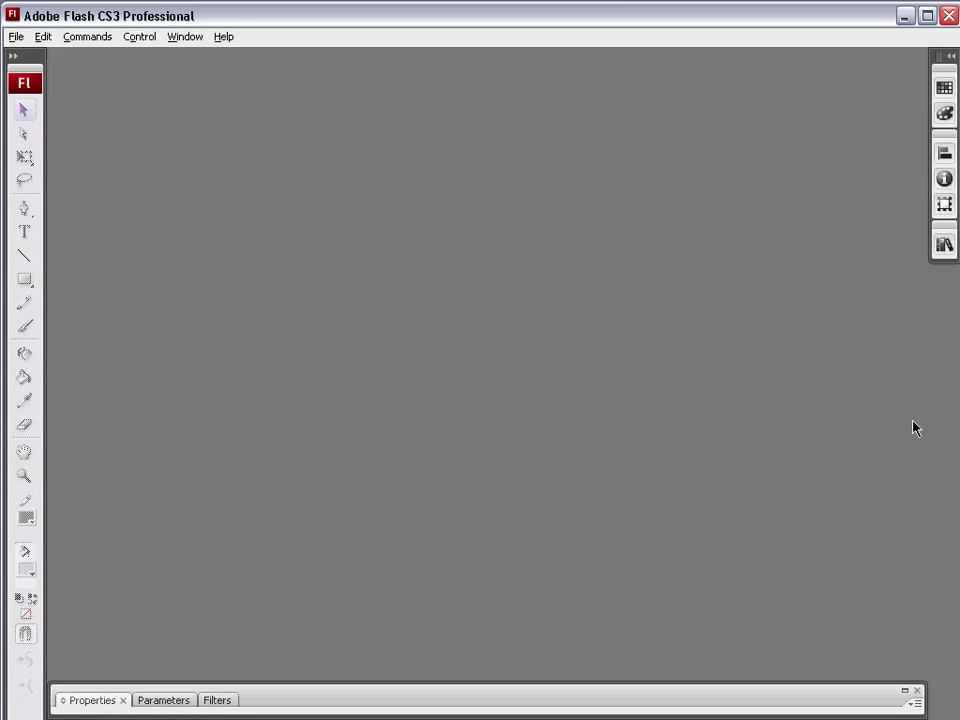
Reopen FlashEff_Component_Overview.fla from Open Recent and collapse the timeline.
click(16, 36)
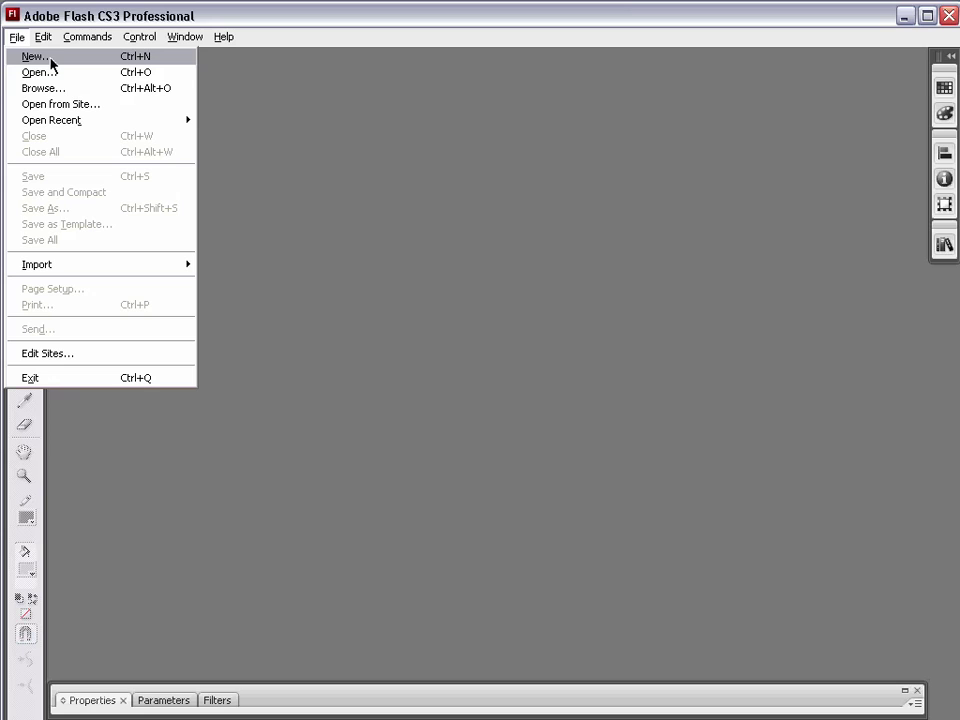
mouse_move(190, 121)
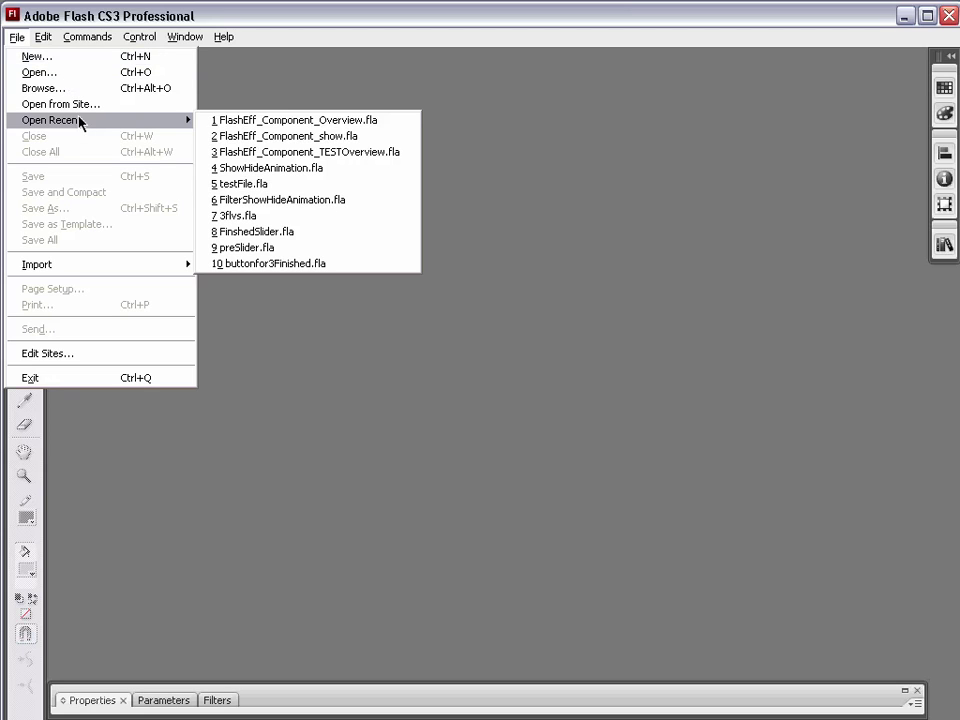
click(300, 120)
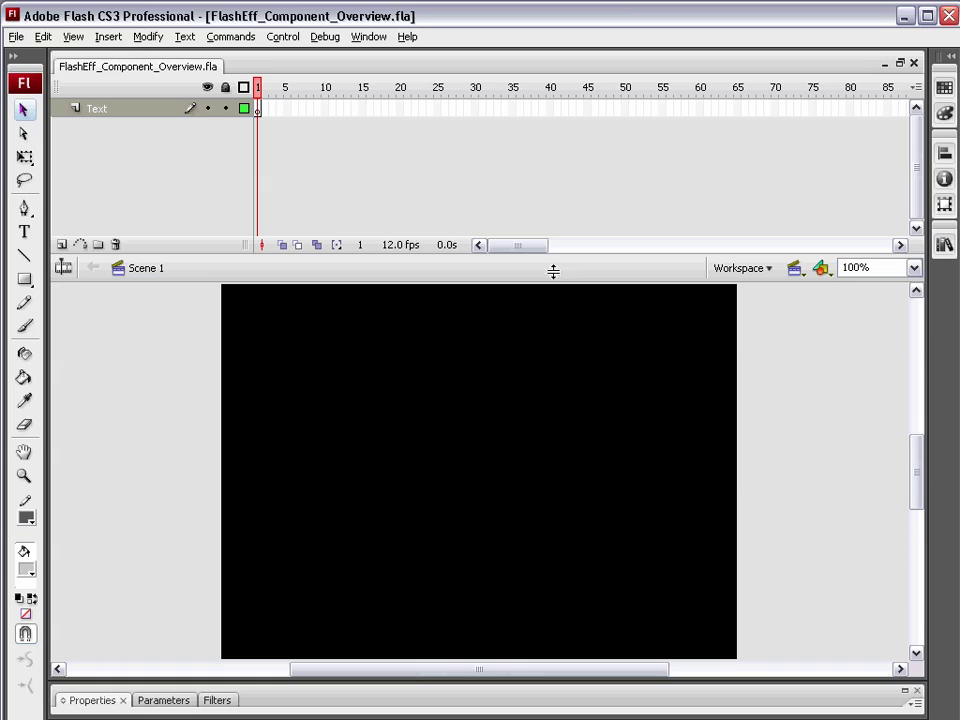
drag(403, 269, 424, 129)
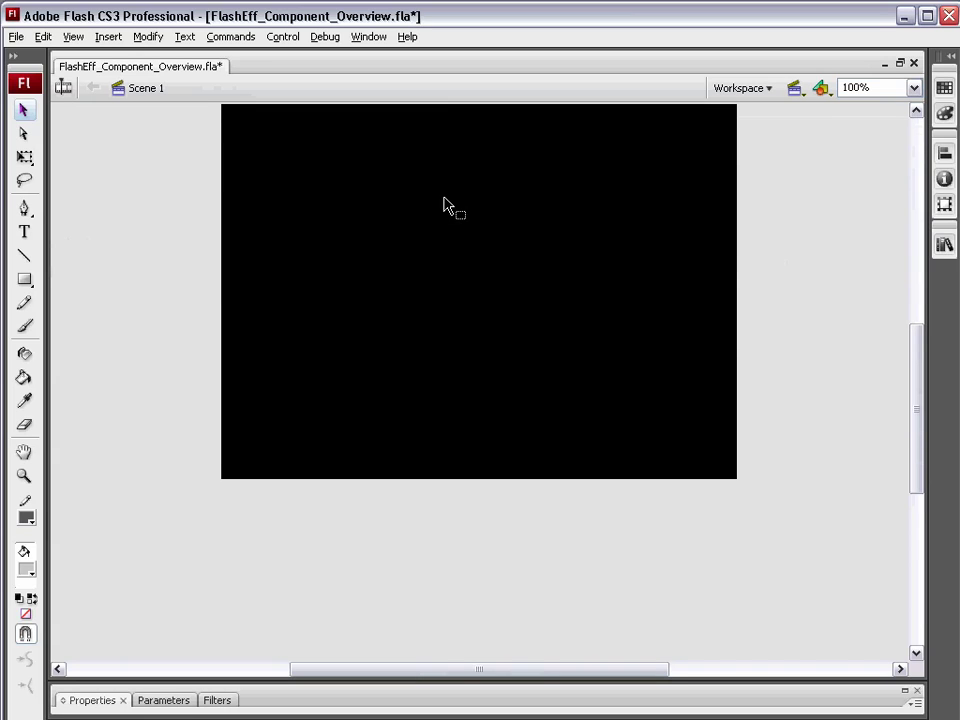
drag(455, 198, 448, 281)
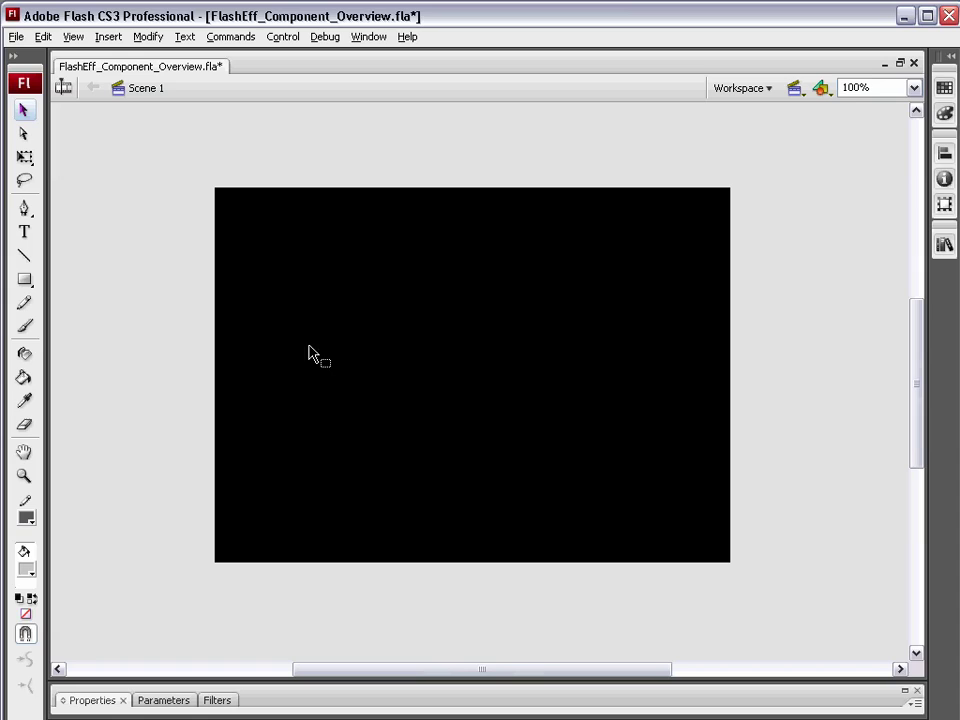
Change the document frame rate from 12 to 30 fps in the Properties panel.
click(99, 701)
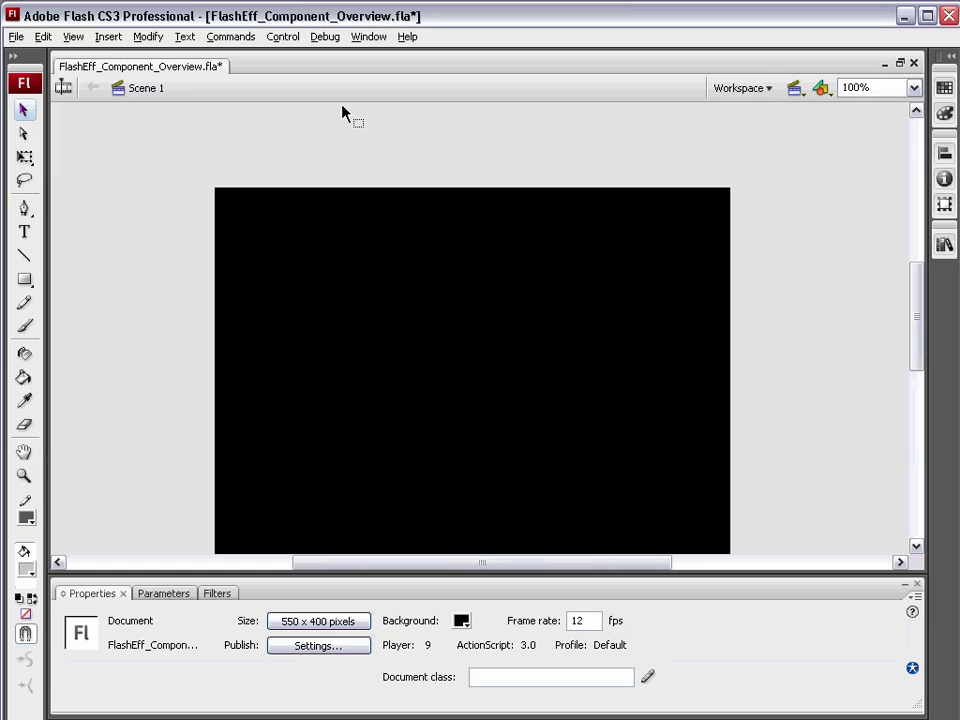
click(368, 36)
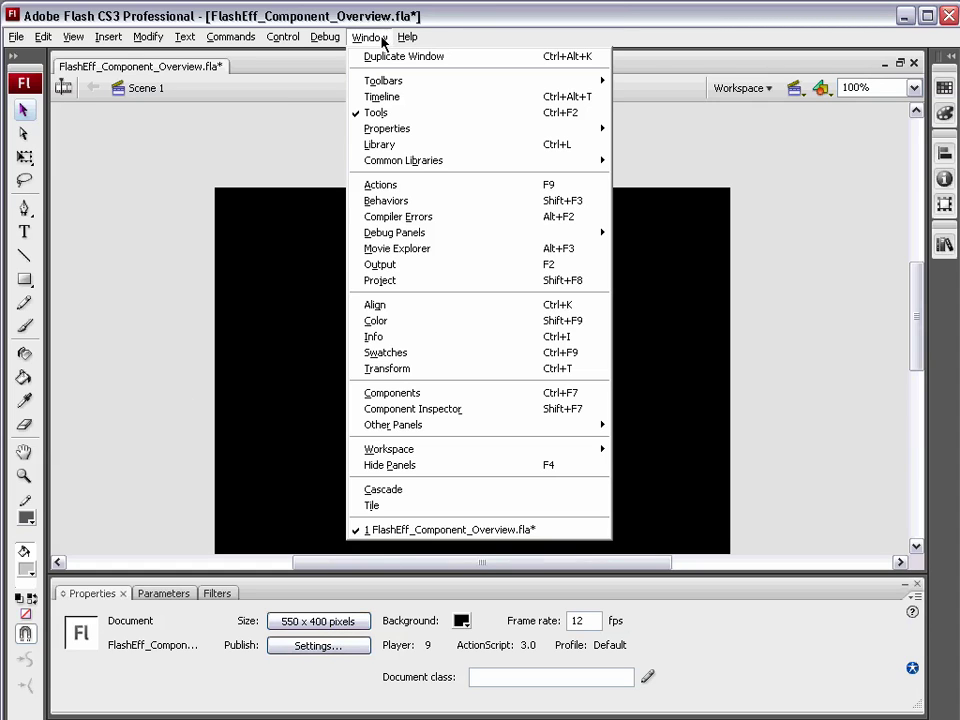
mouse_move(506, 131)
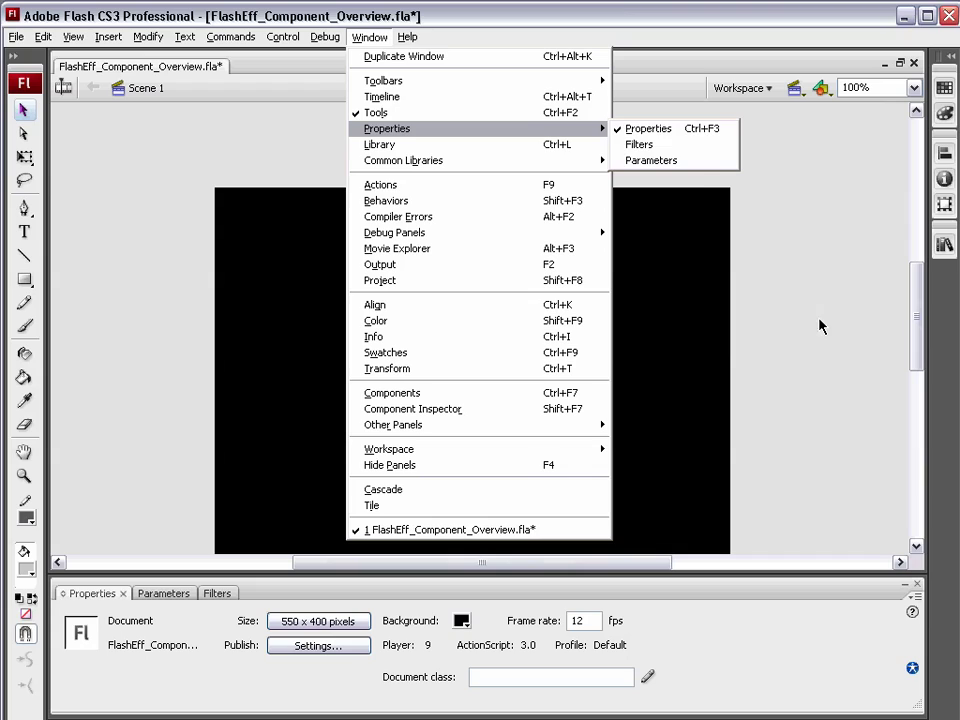
click(615, 391)
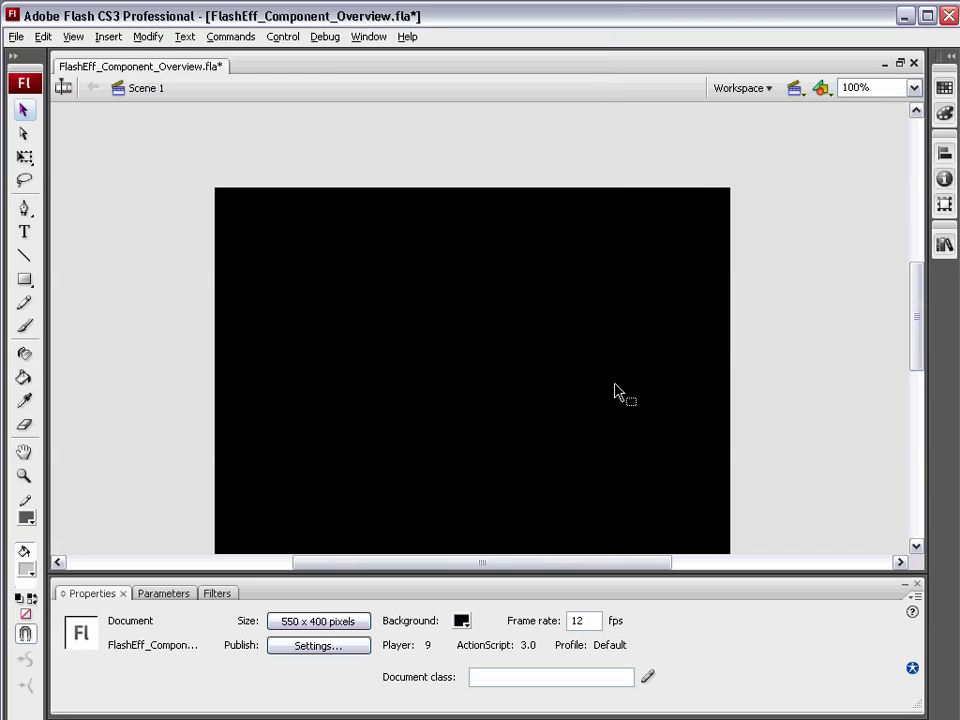
scroll(470, 312, down, 2)
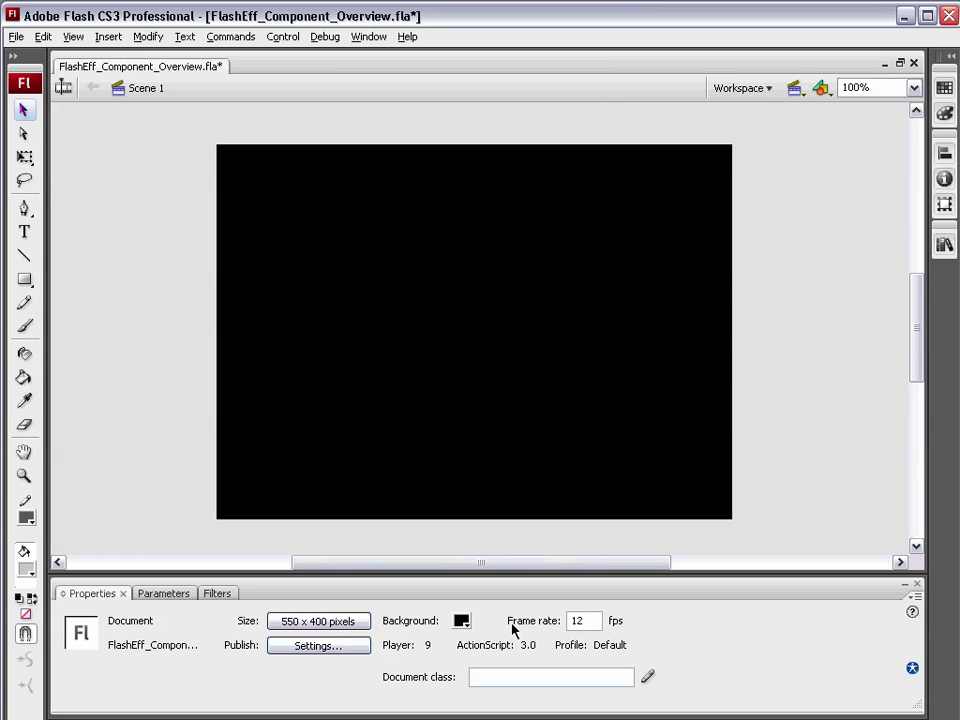
double_click(575, 621)
text(30)
Open the Components panel, move it higher, and expand the FlashEff group to select the FlashEff component.
click(370, 36)
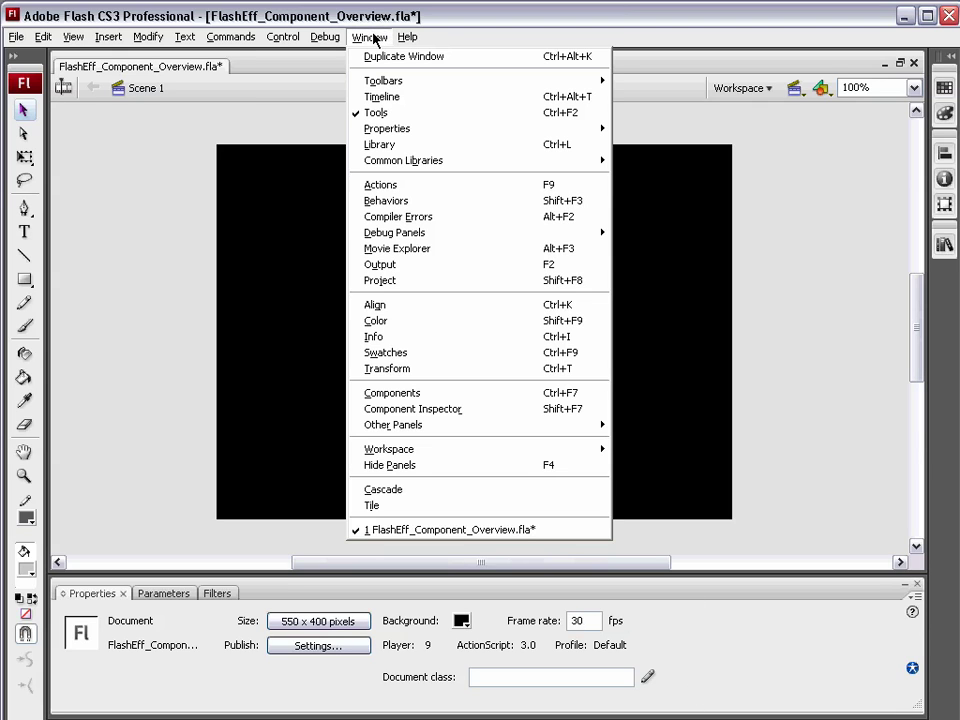
click(439, 392)
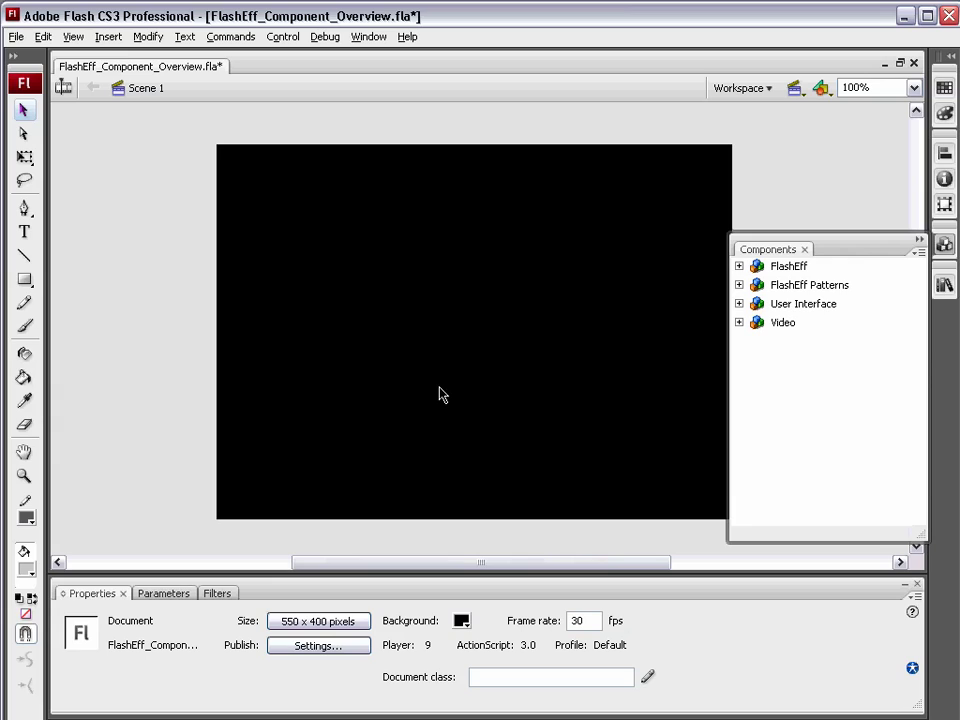
drag(856, 247, 838, 160)
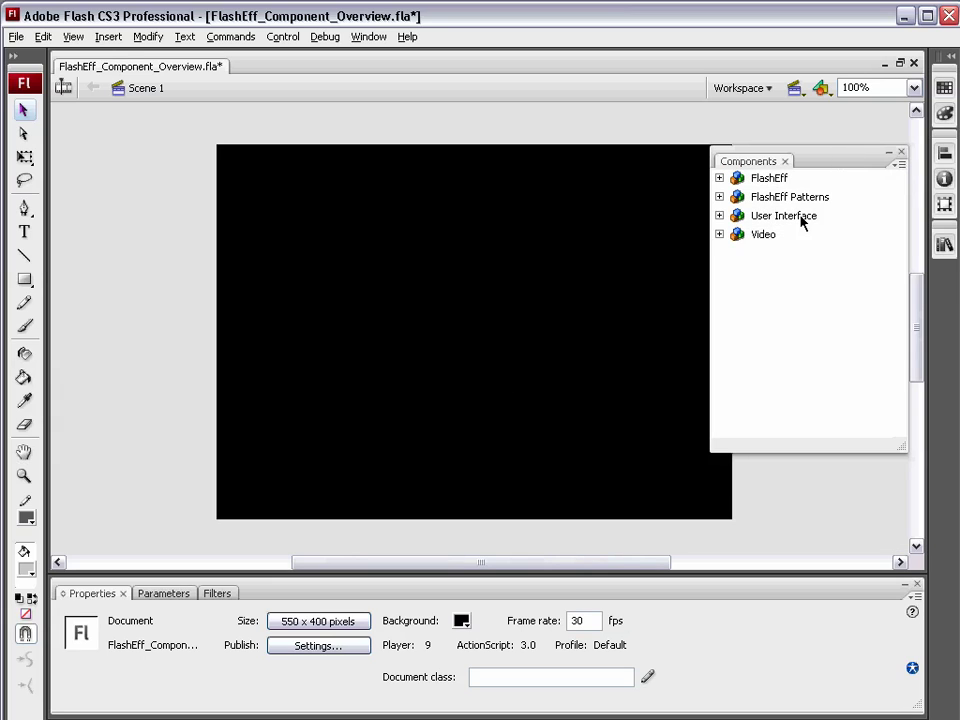
click(720, 197)
click(720, 196)
click(720, 178)
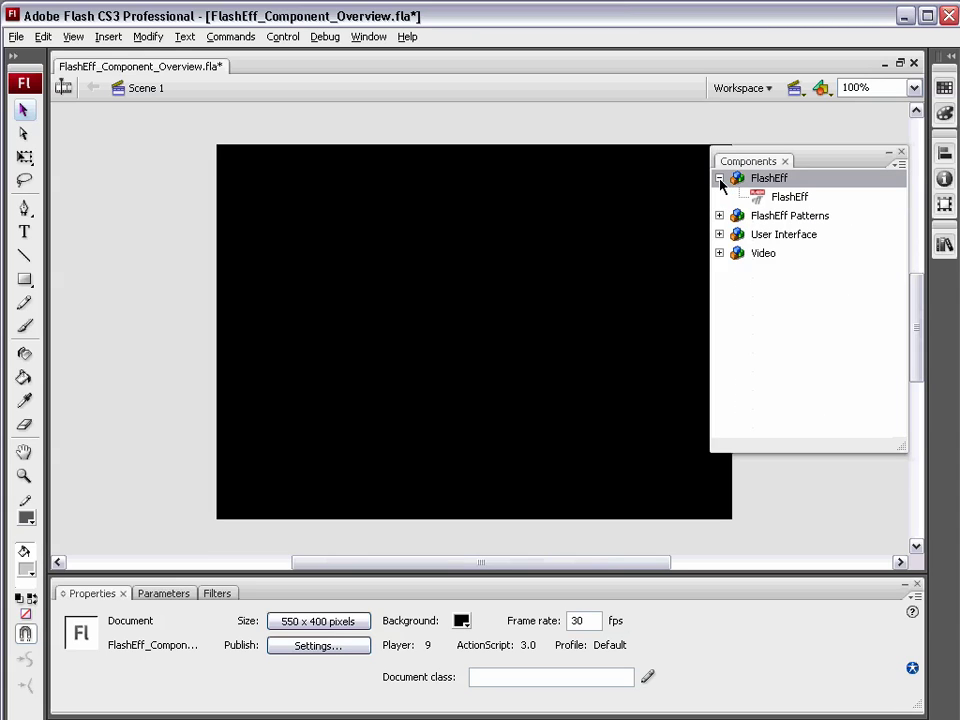
click(778, 199)
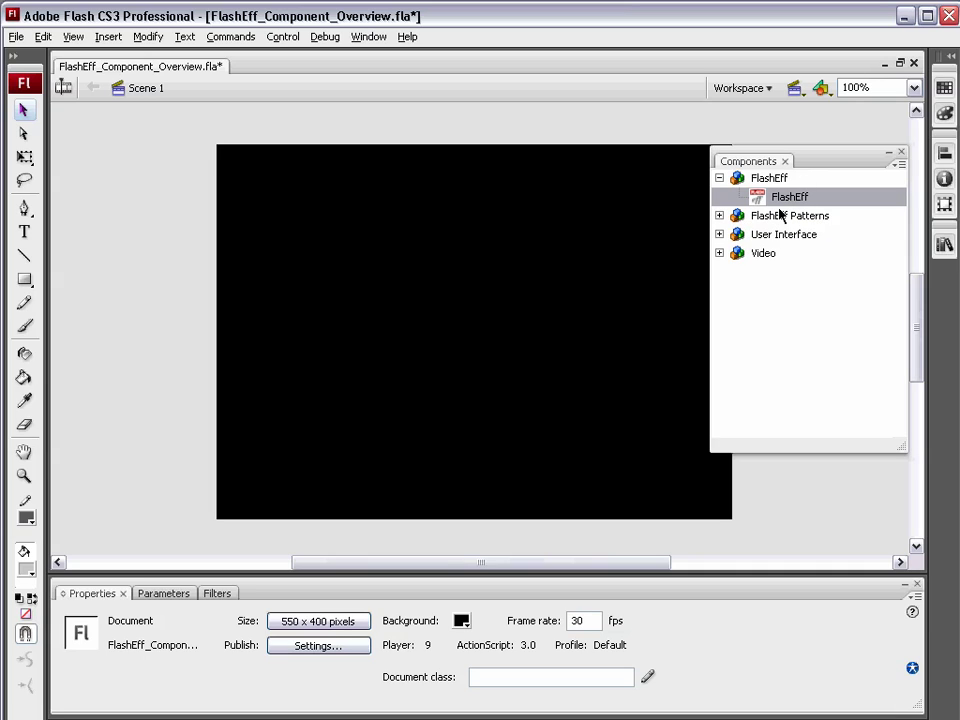
click(719, 216)
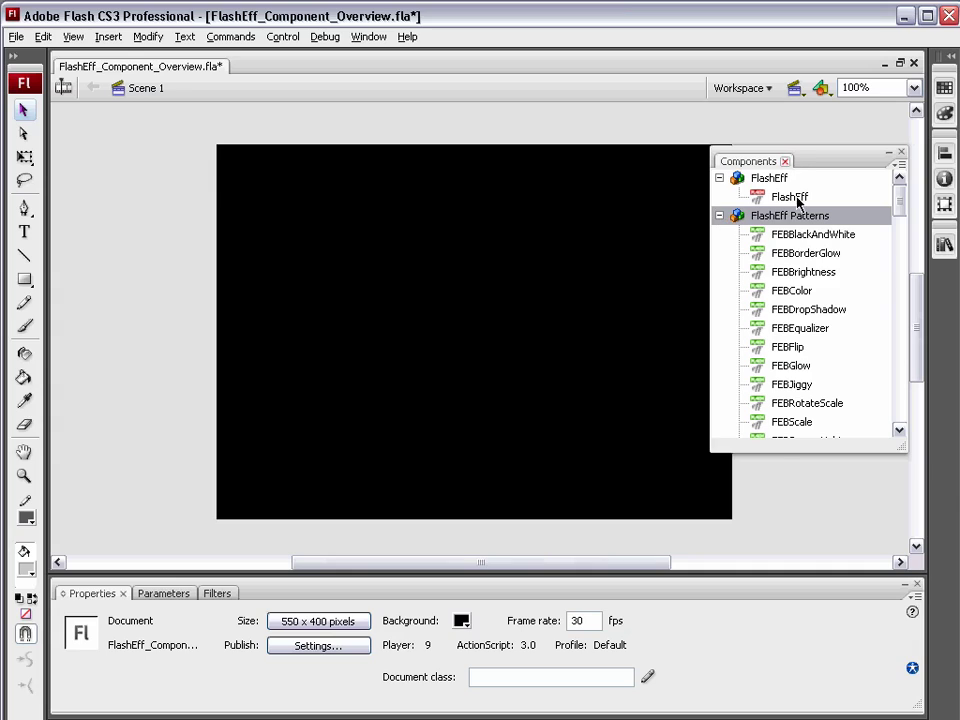
click(719, 216)
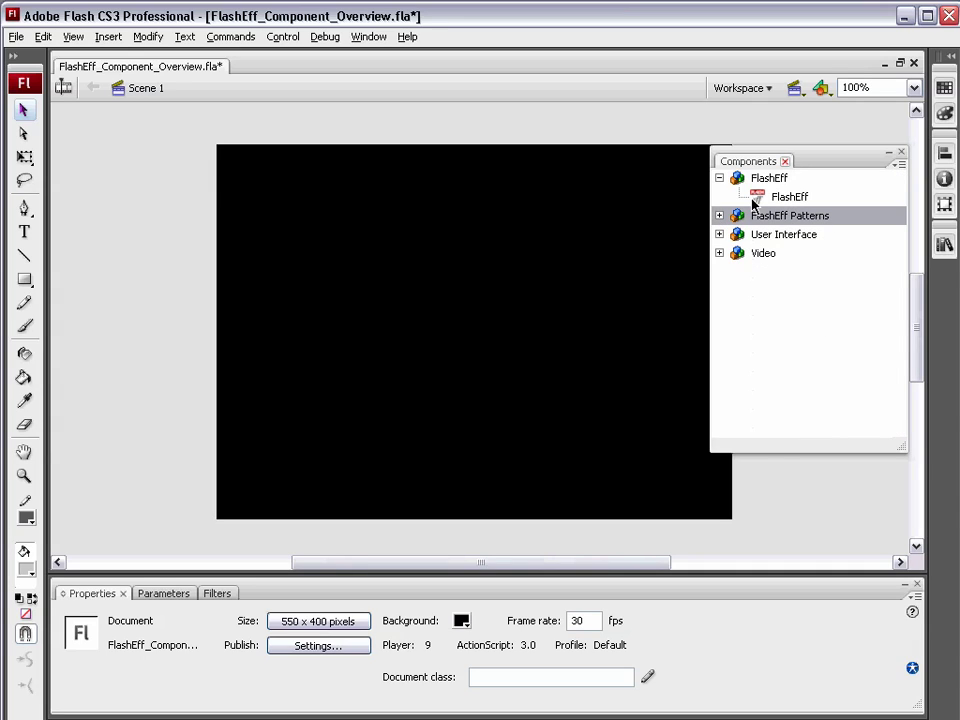
Place DynamicText_BreakMeApart from the Library on the stage, break it apart, and show Components again.
click(944, 244)
click(795, 264)
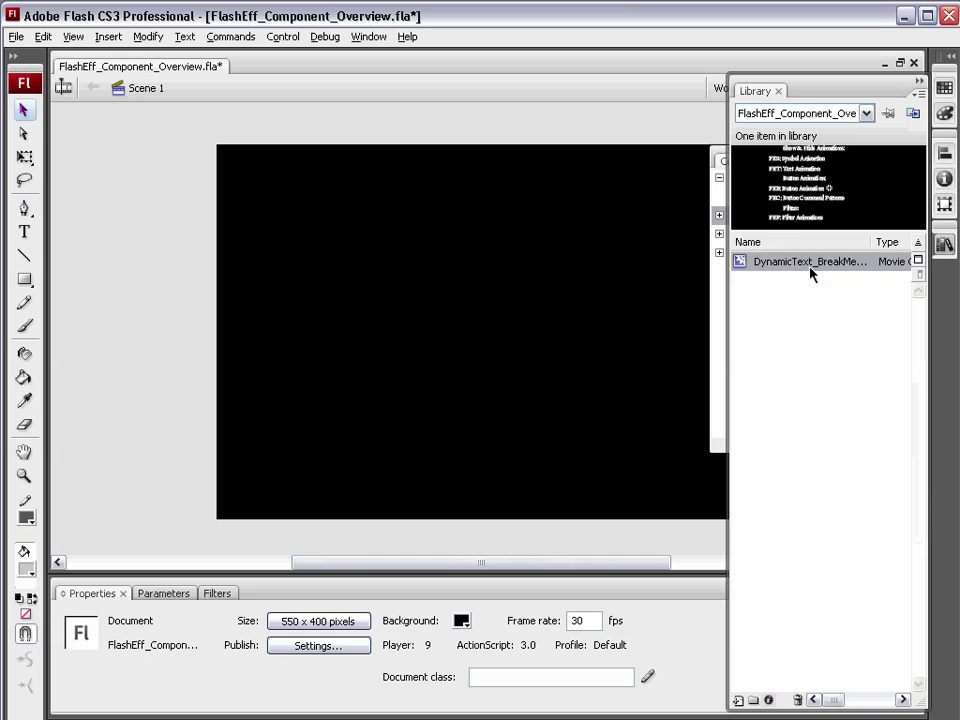
drag(812, 272, 476, 336)
click(918, 93)
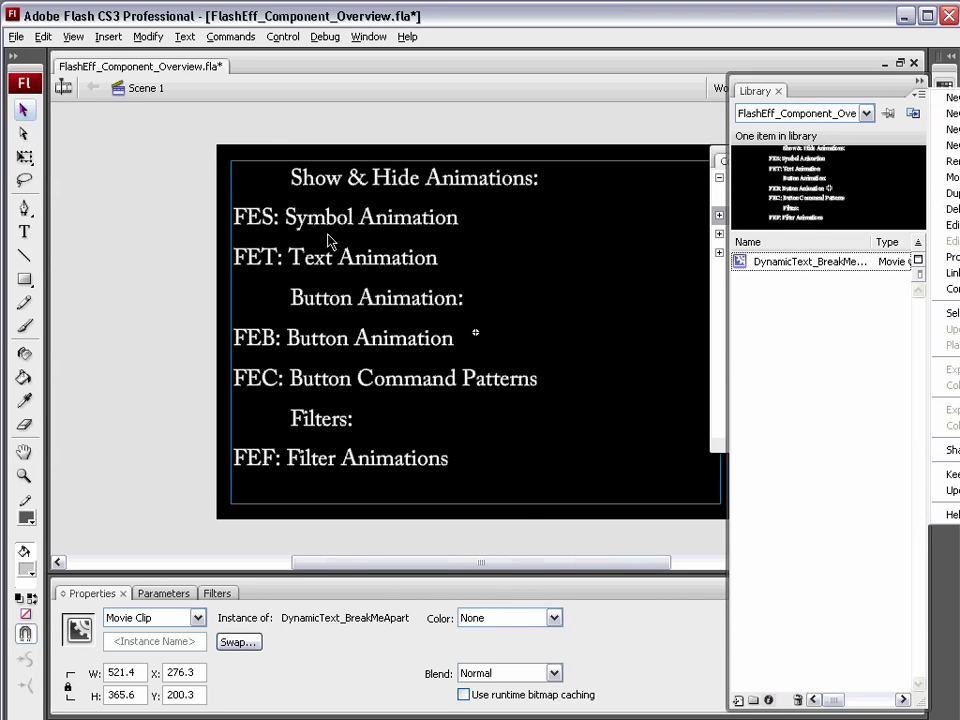
right_click(330, 241)
click(421, 438)
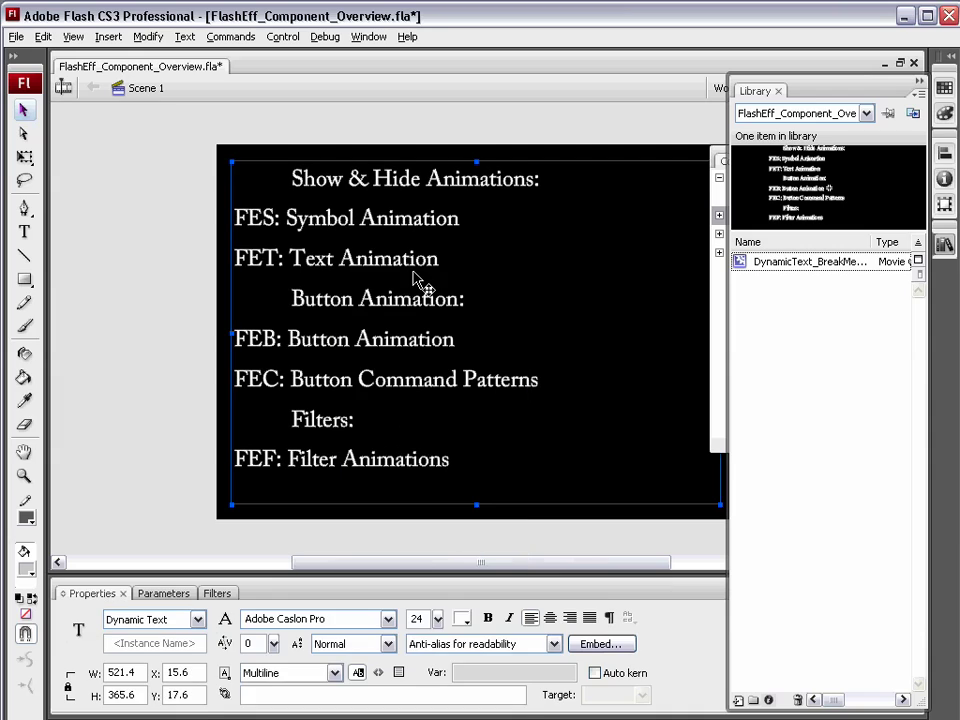
key(ctrl+F7)
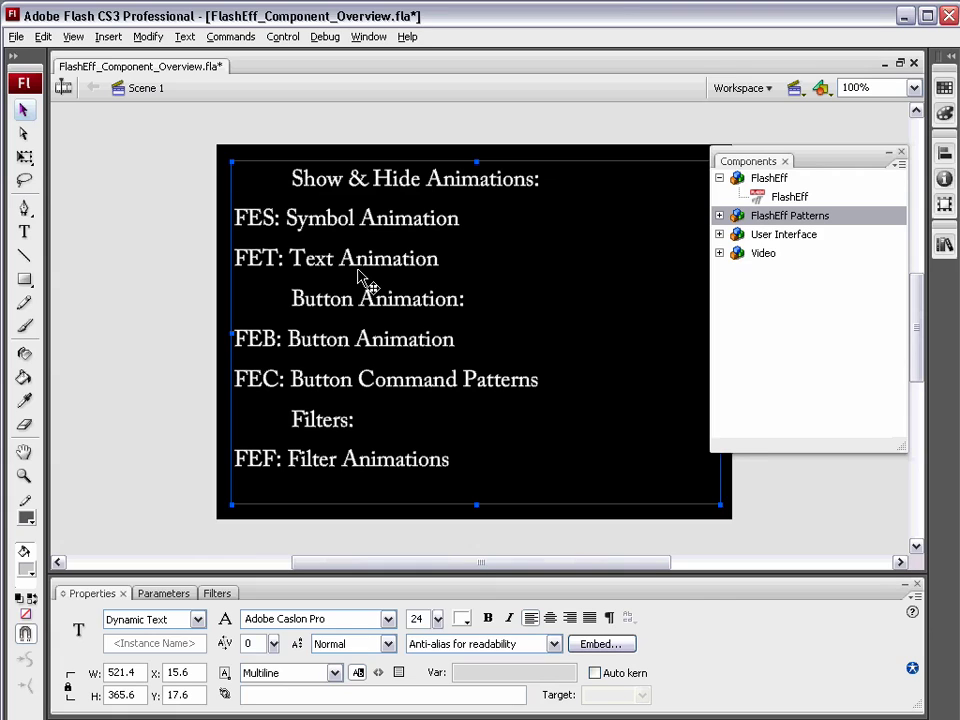
Reselect the text field and keep its type as Dynamic Text.
click(158, 275)
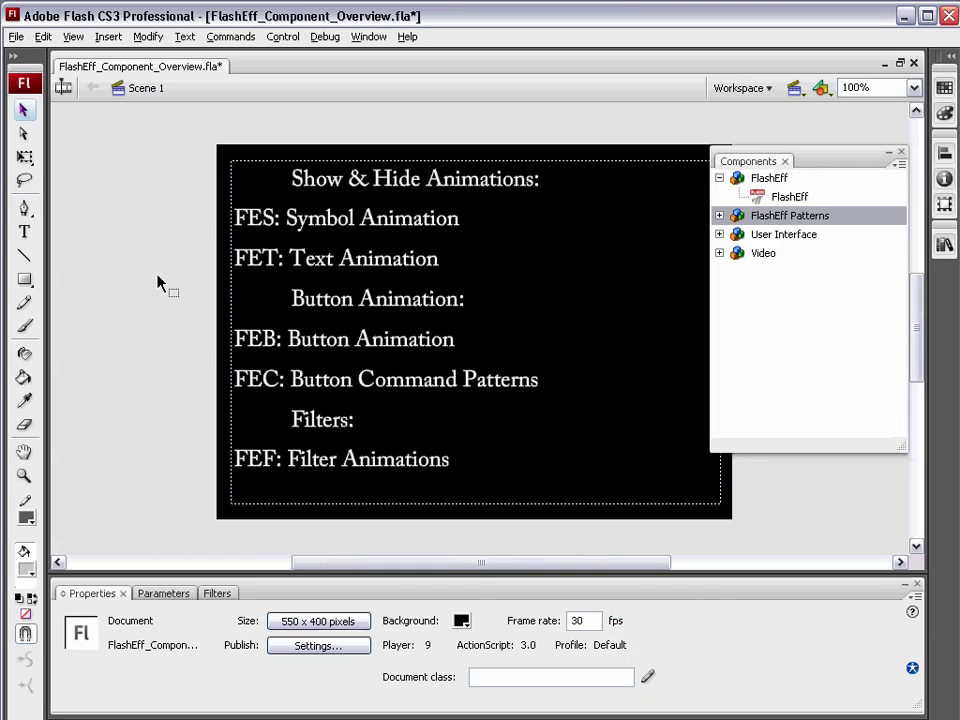
click(339, 226)
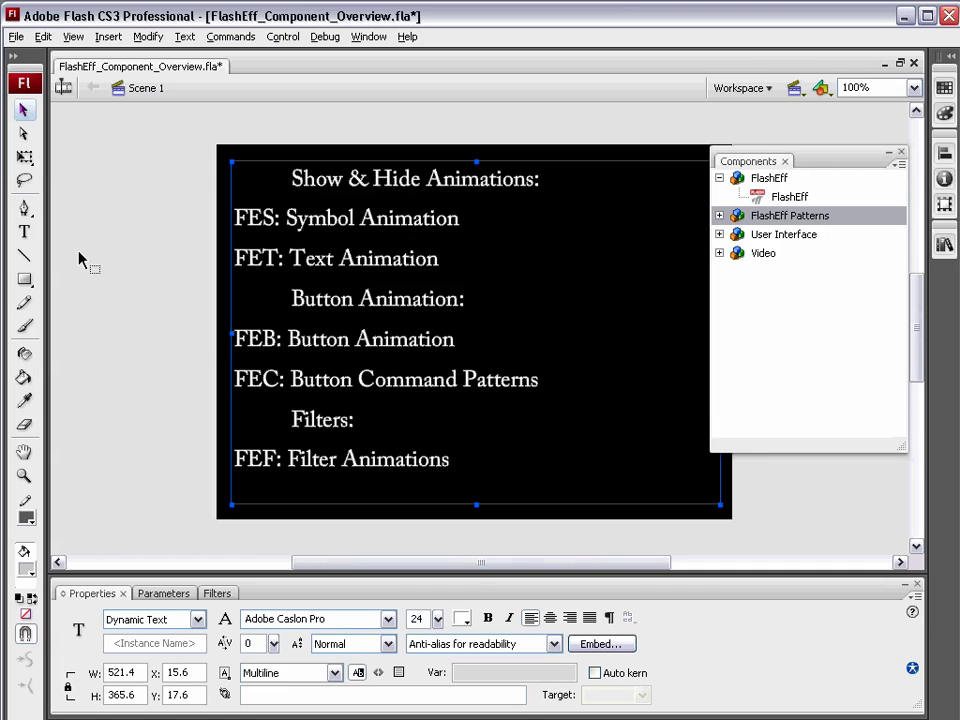
drag(868, 163, 889, 136)
click(197, 619)
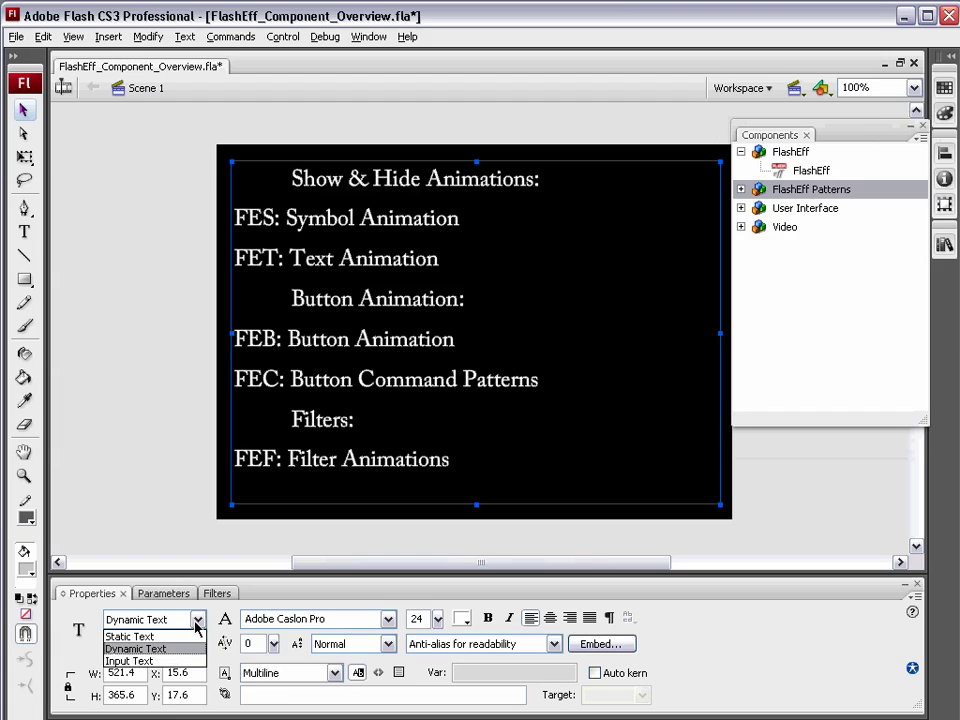
click(135, 648)
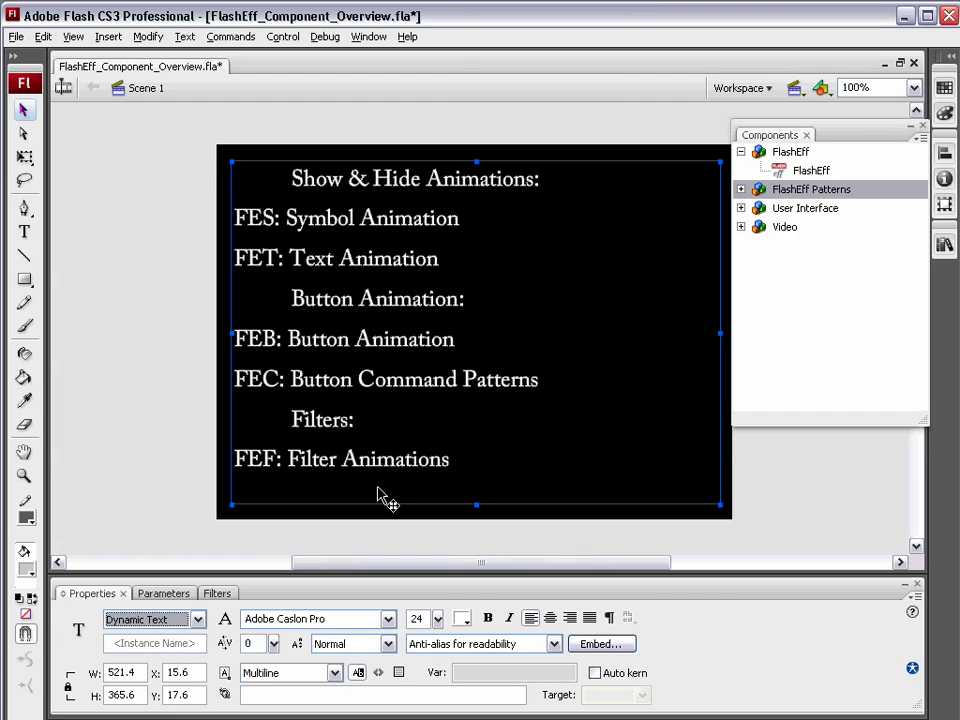
Set Anti-alias for animation and embed only the 29 auto-filled glyphs.
click(554, 643)
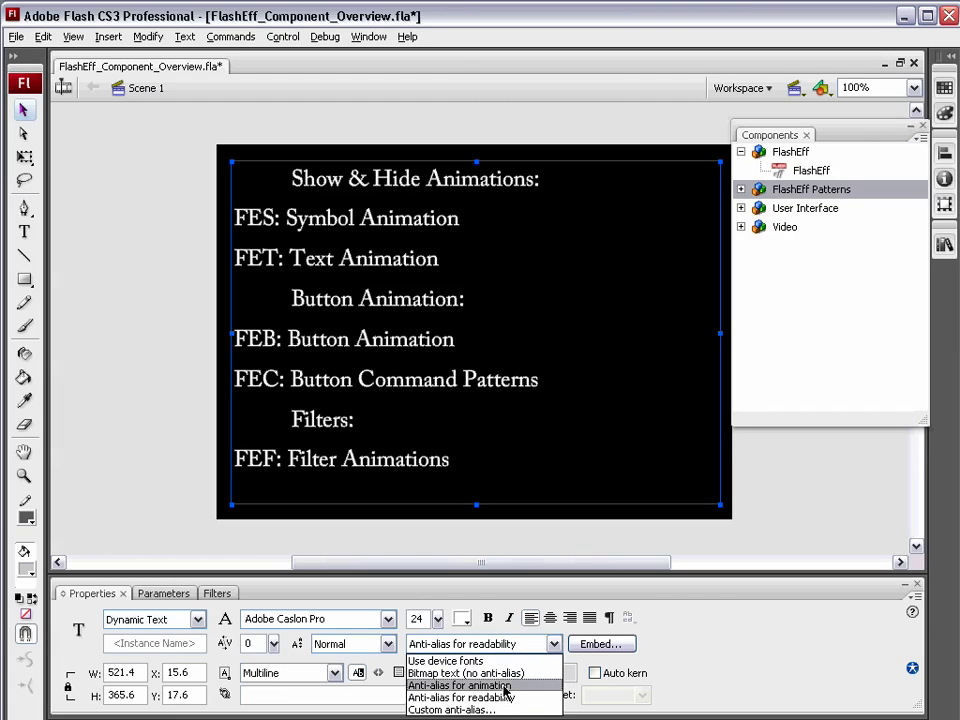
click(505, 688)
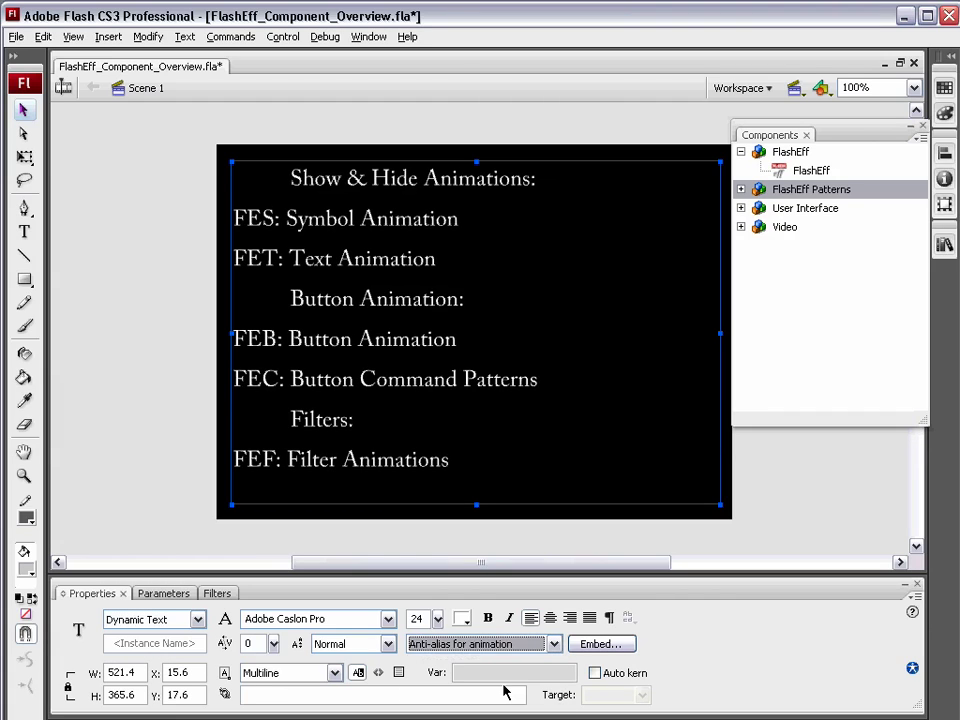
click(603, 644)
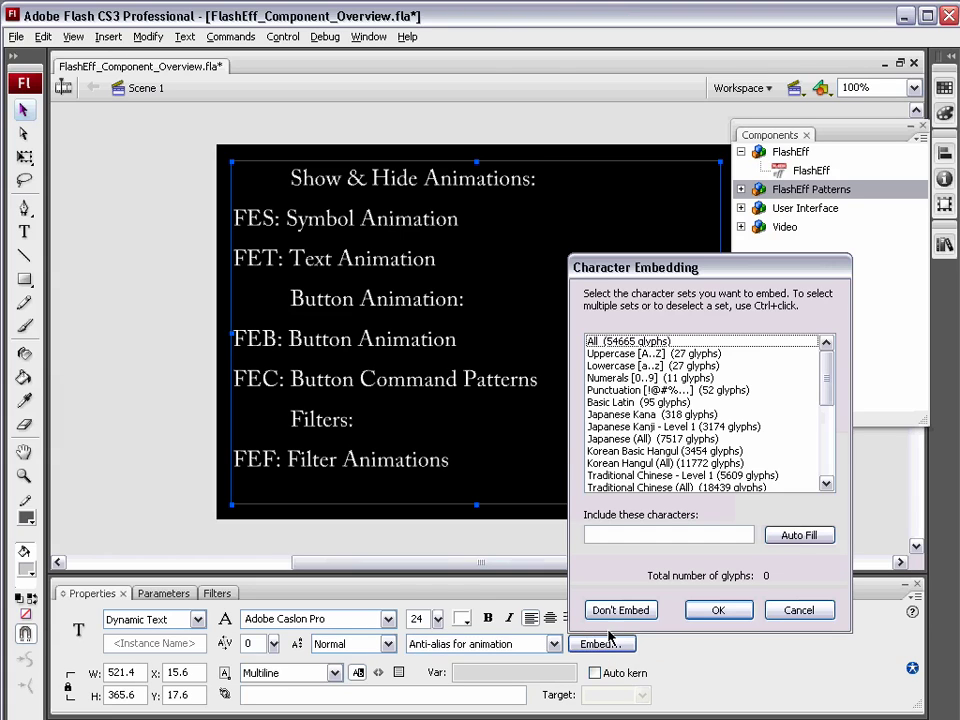
click(798, 536)
click(720, 610)
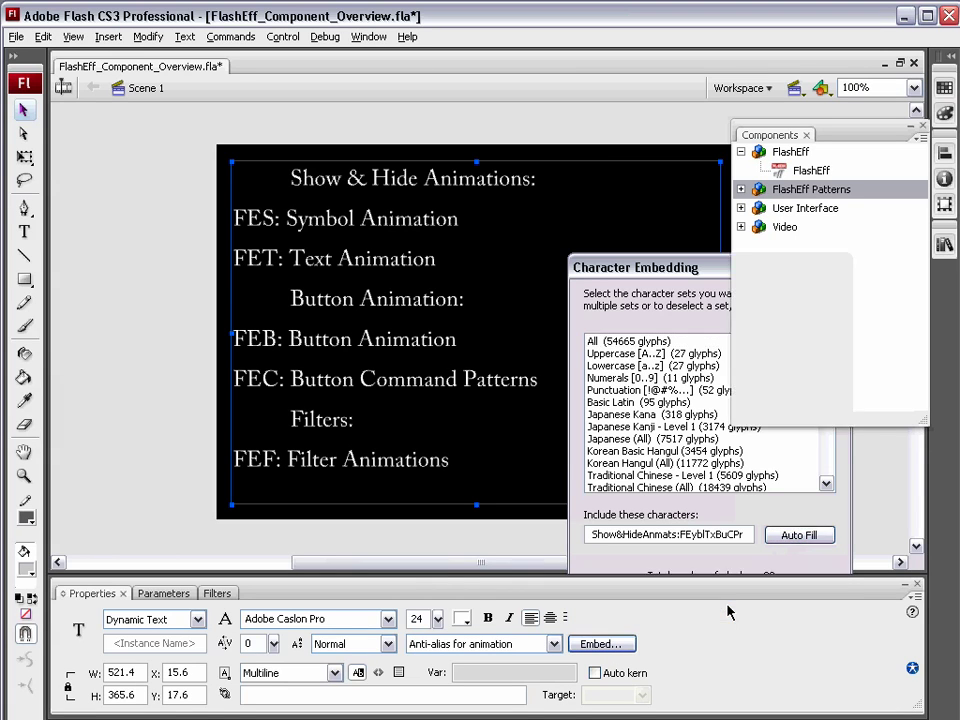
Place a FlashEff instance at the text's top-left, then dock the Components panel and widen the stage.
click(808, 171)
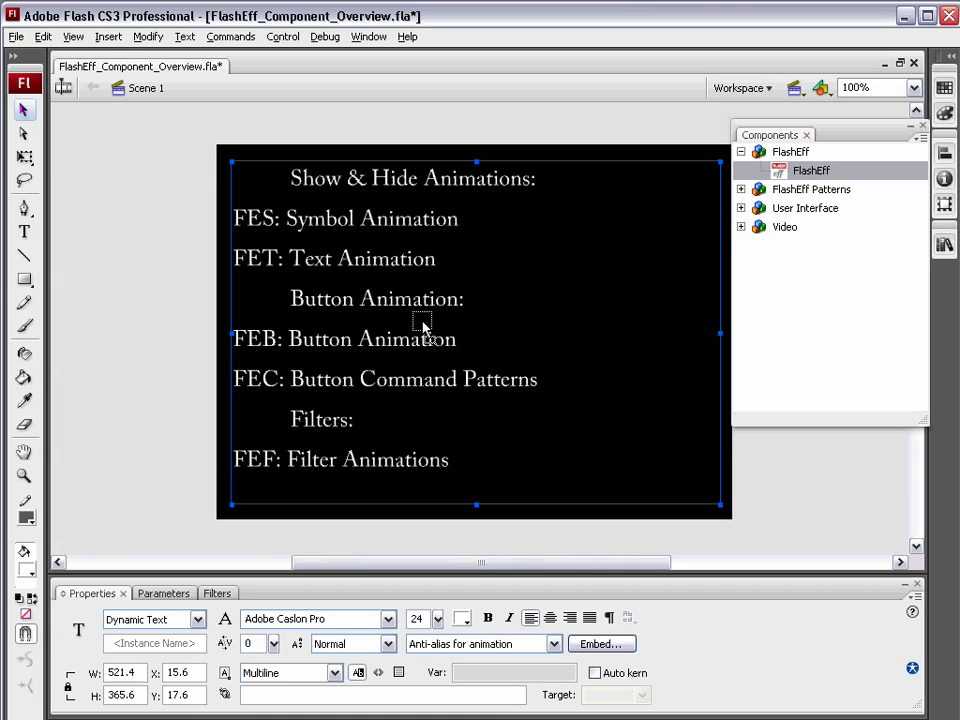
drag(406, 307, 407, 301)
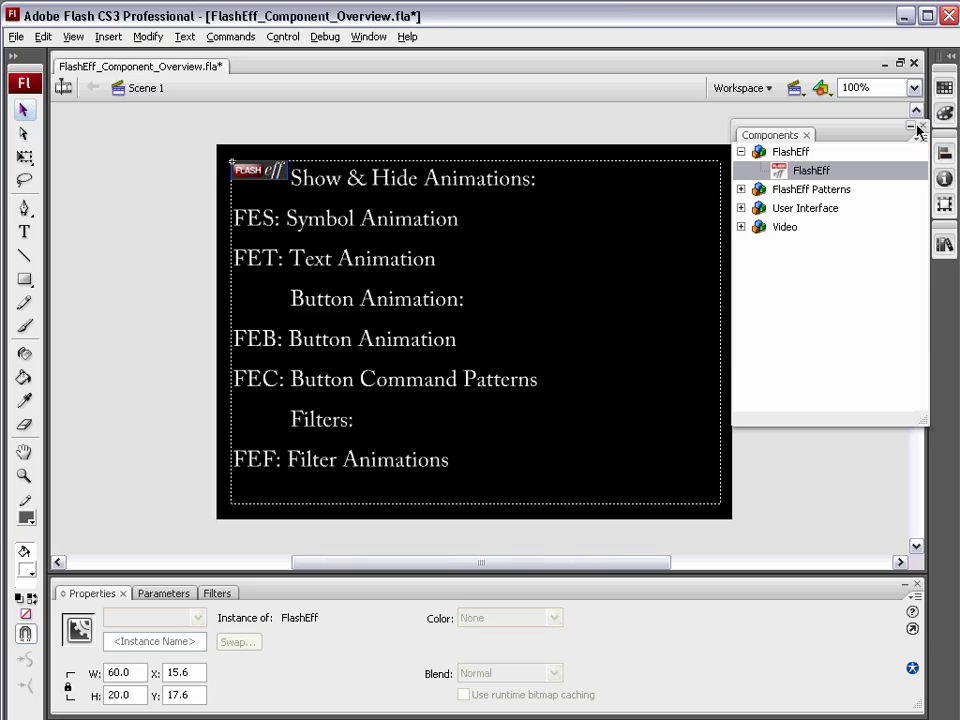
drag(826, 137, 950, 272)
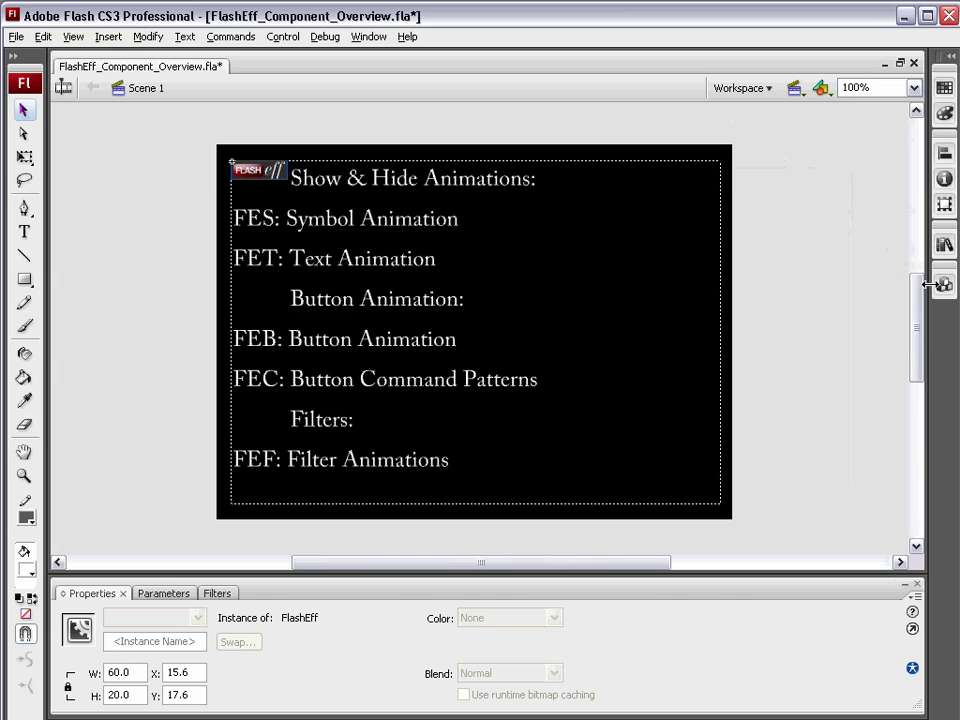
click(946, 57)
drag(676, 320, 757, 318)
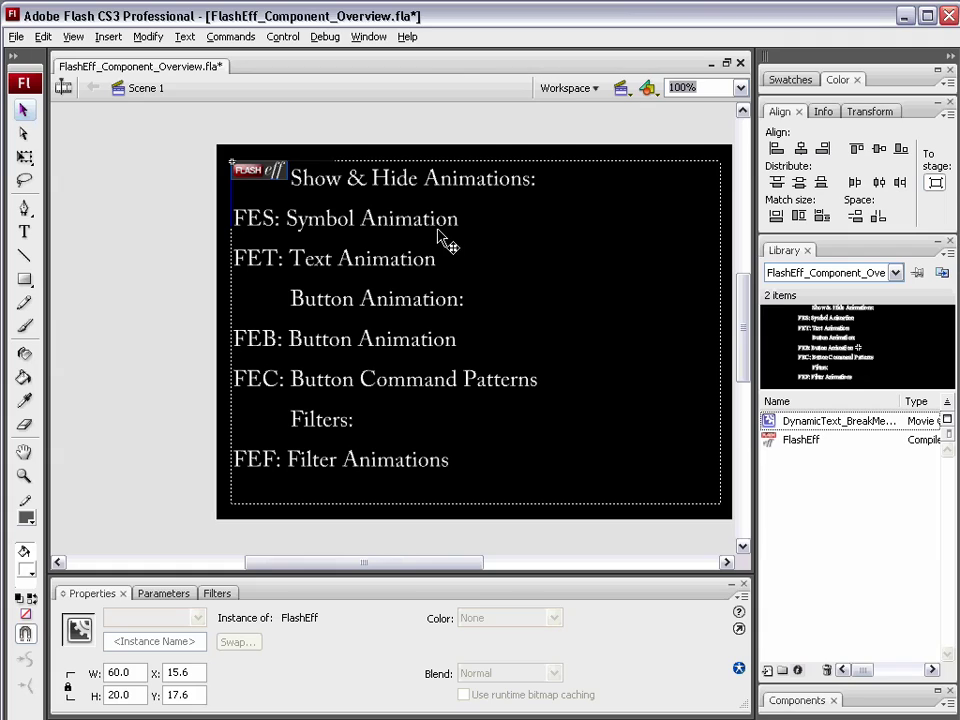
Open the FlashEff Panel from Window > Other Panels and dock it beside the stage.
click(372, 38)
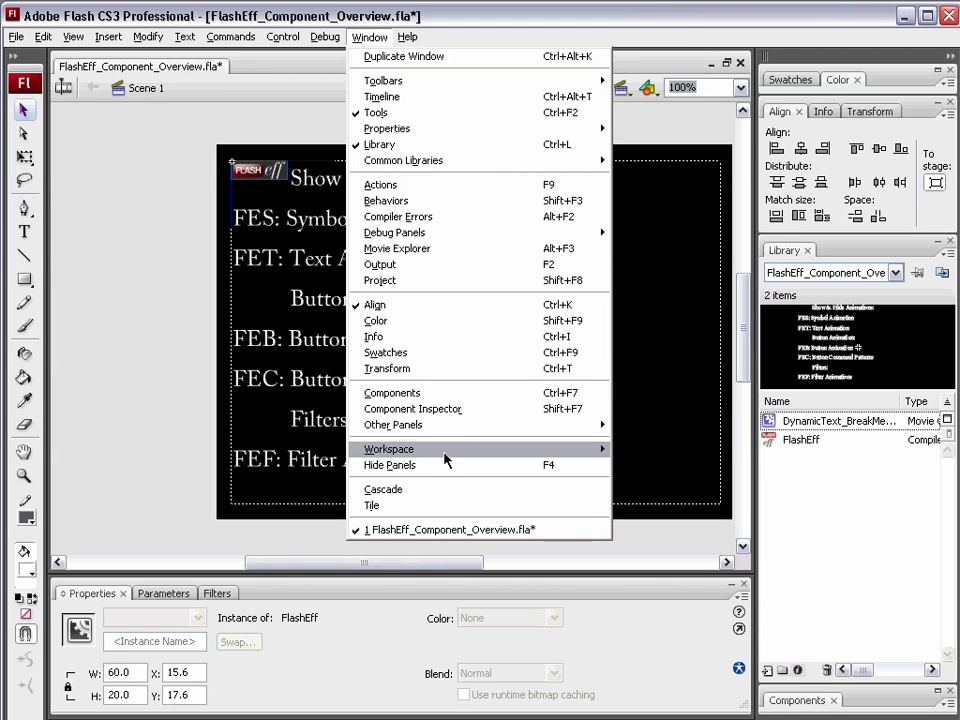
mouse_move(519, 435)
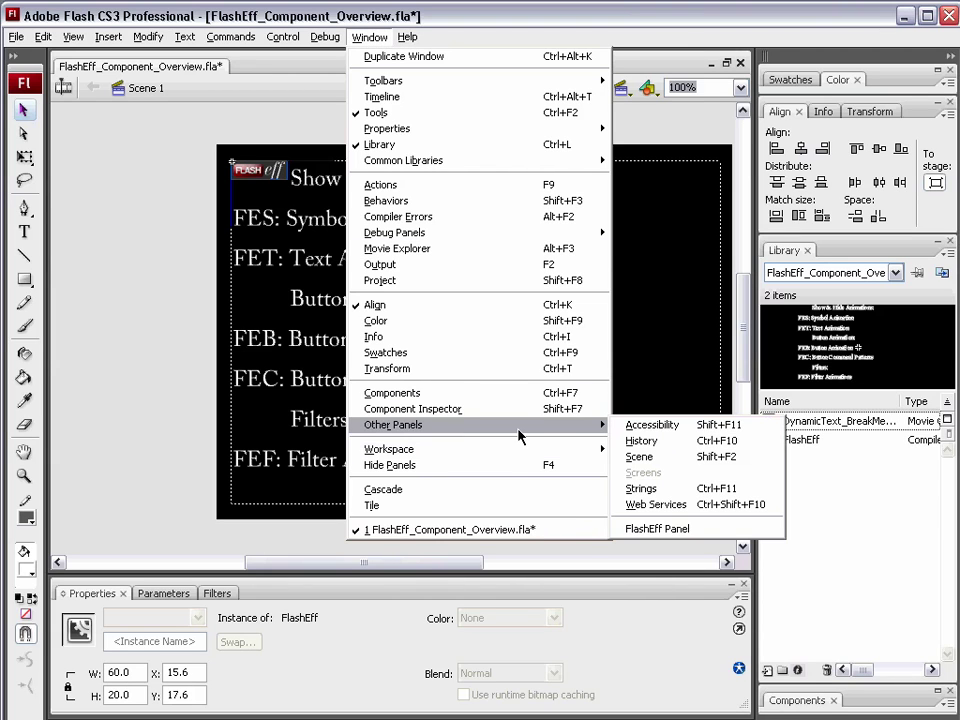
click(685, 528)
drag(808, 176, 752, 103)
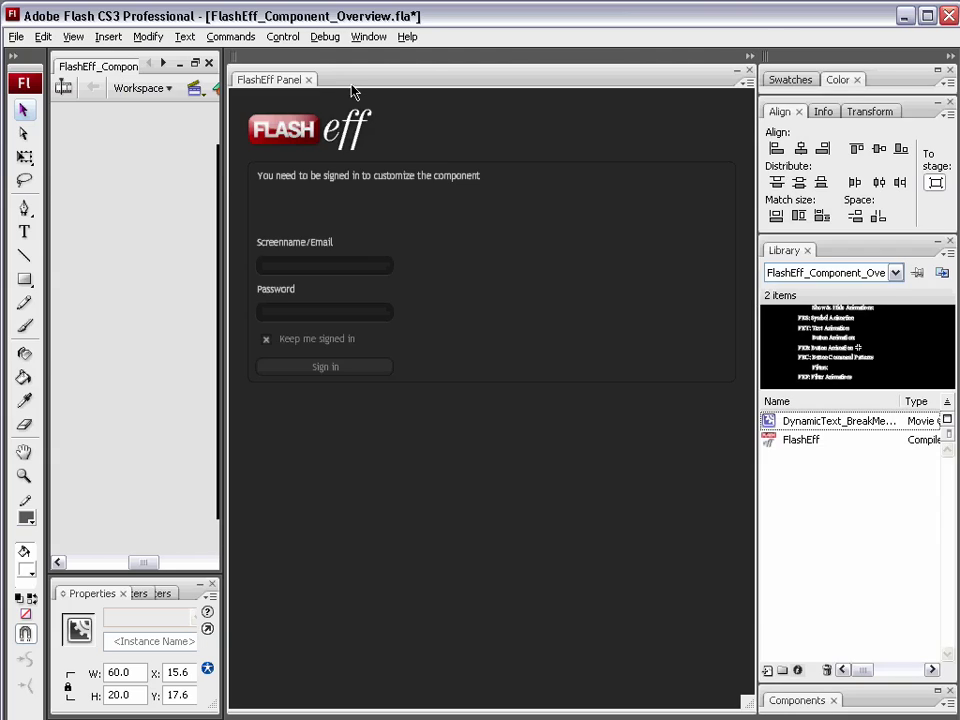
drag(228, 180, 464, 175)
Sign in to FlashEff with the account screen name and password, without staying signed in.
click(605, 268)
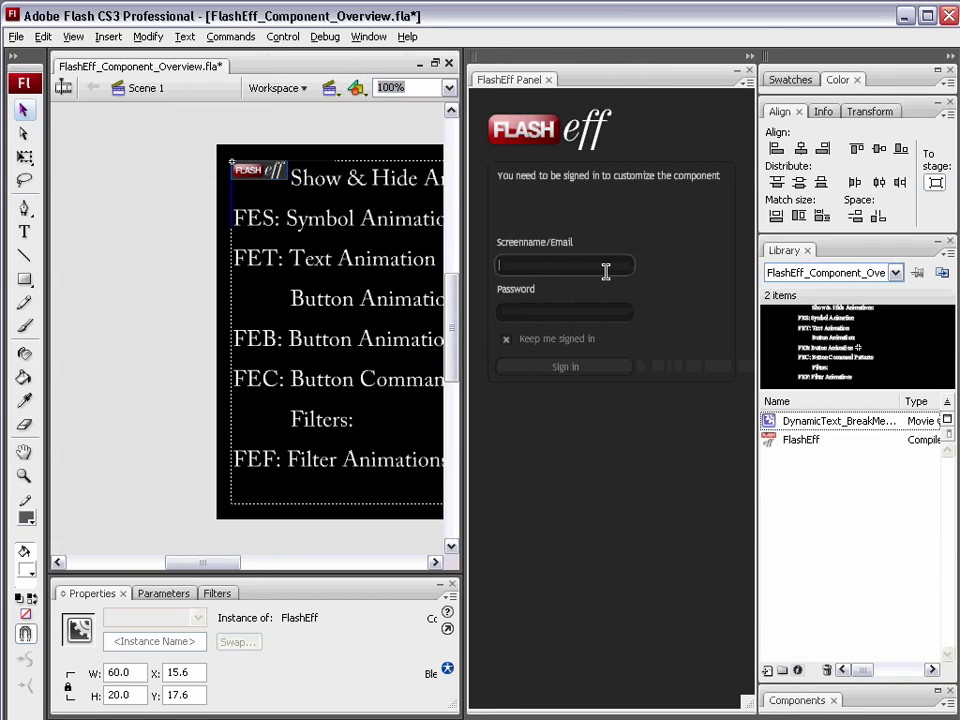
text(tutvid)
key(Tab)
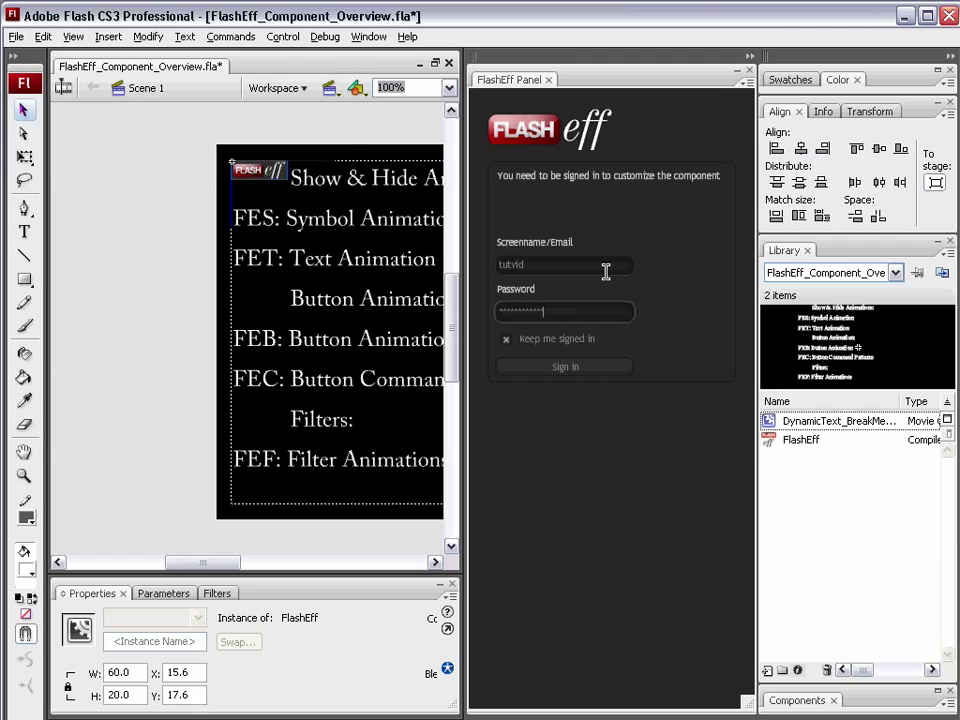
click(511, 348)
click(566, 368)
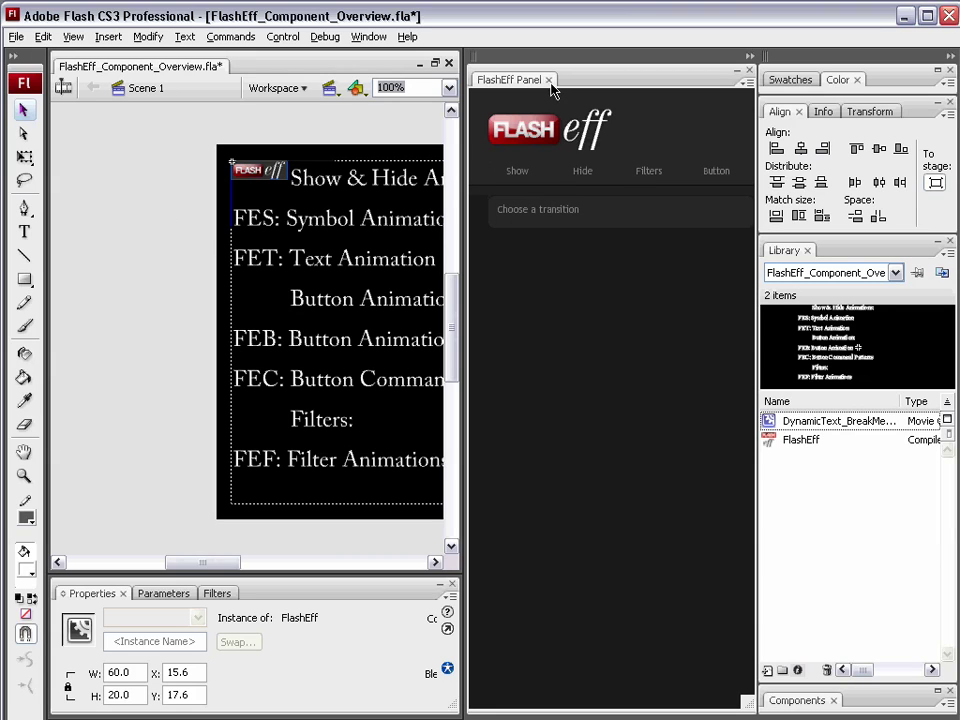
Widen the FlashEff Panel, collapse the other docked panels to icons, and select the FlashEff instance.
click(193, 250)
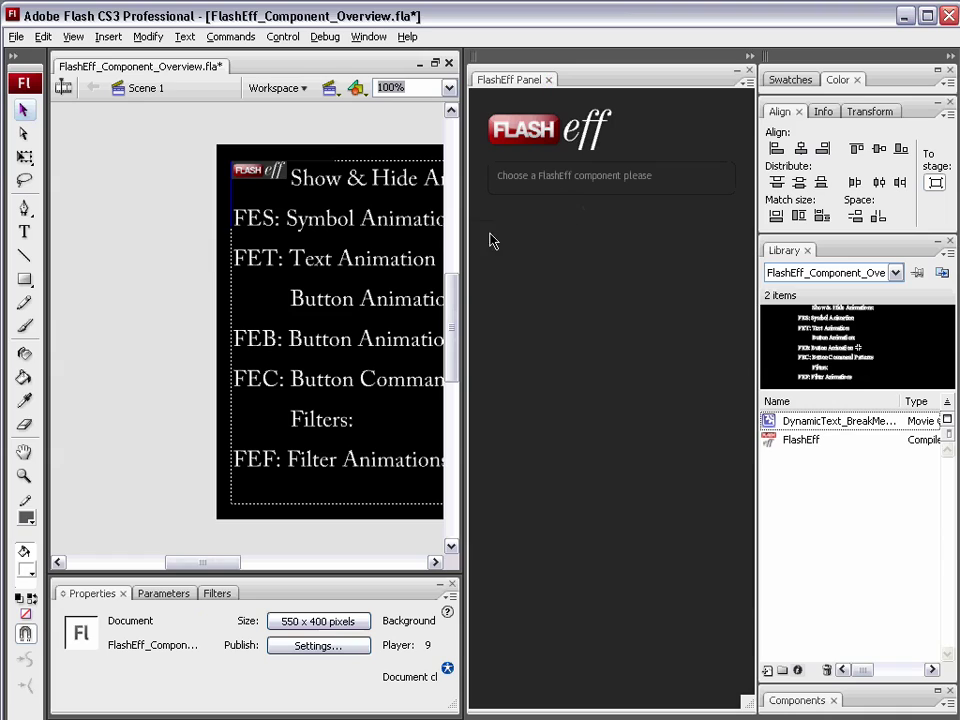
drag(463, 222, 362, 222)
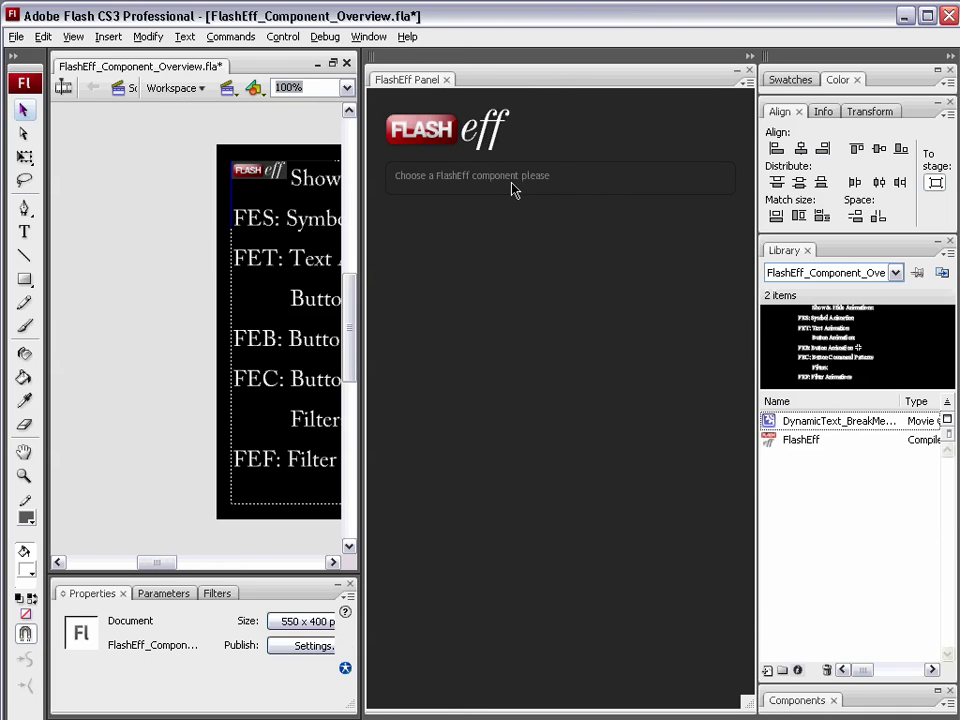
drag(279, 272, 188, 276)
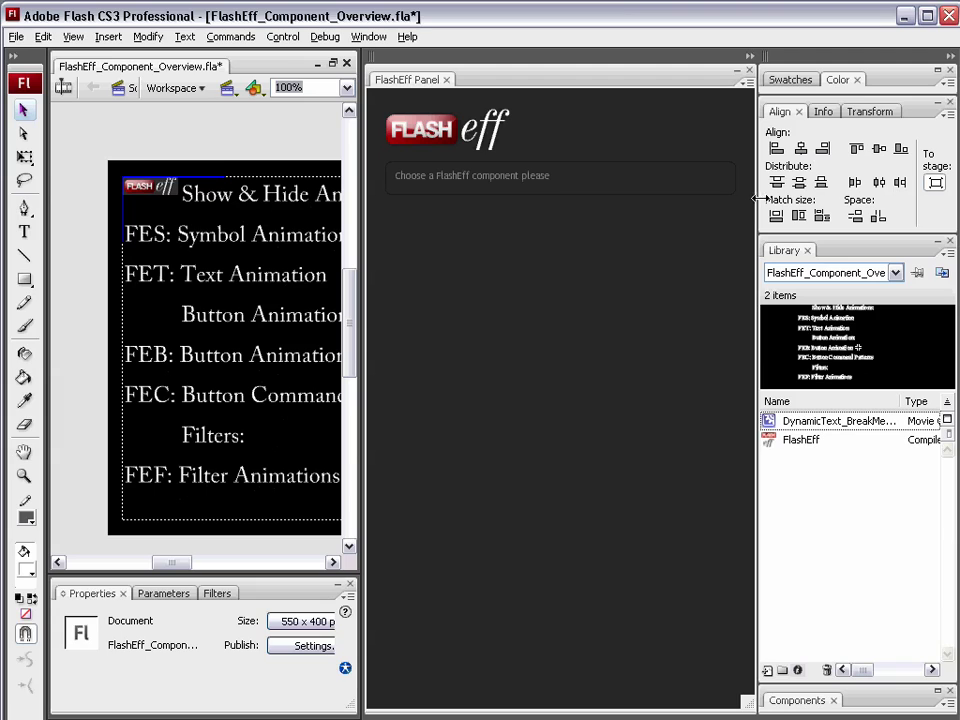
click(950, 56)
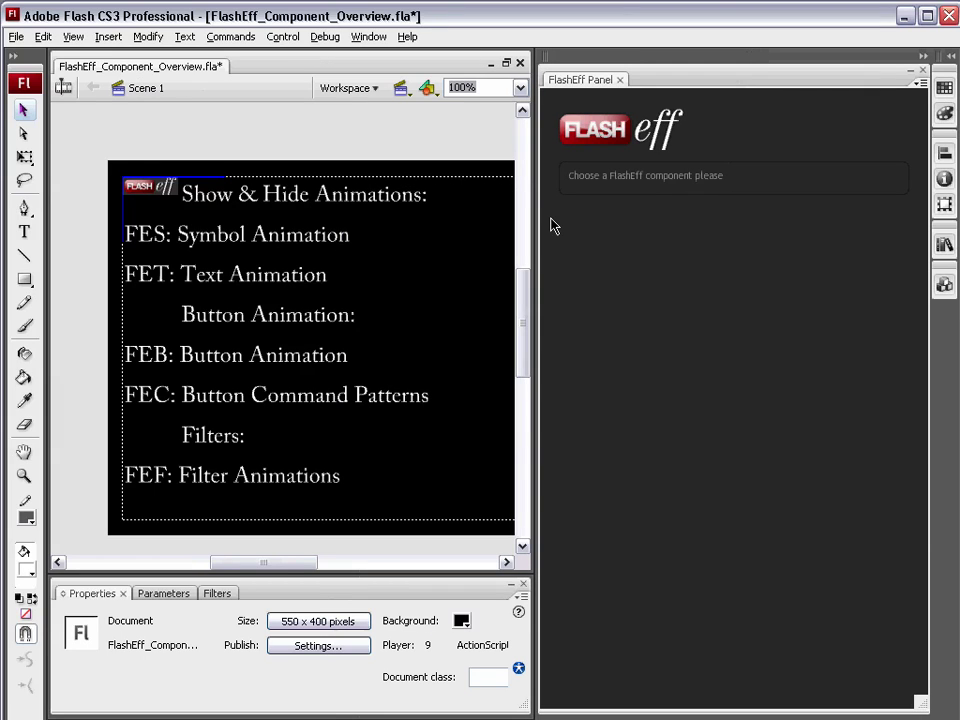
drag(538, 216, 585, 216)
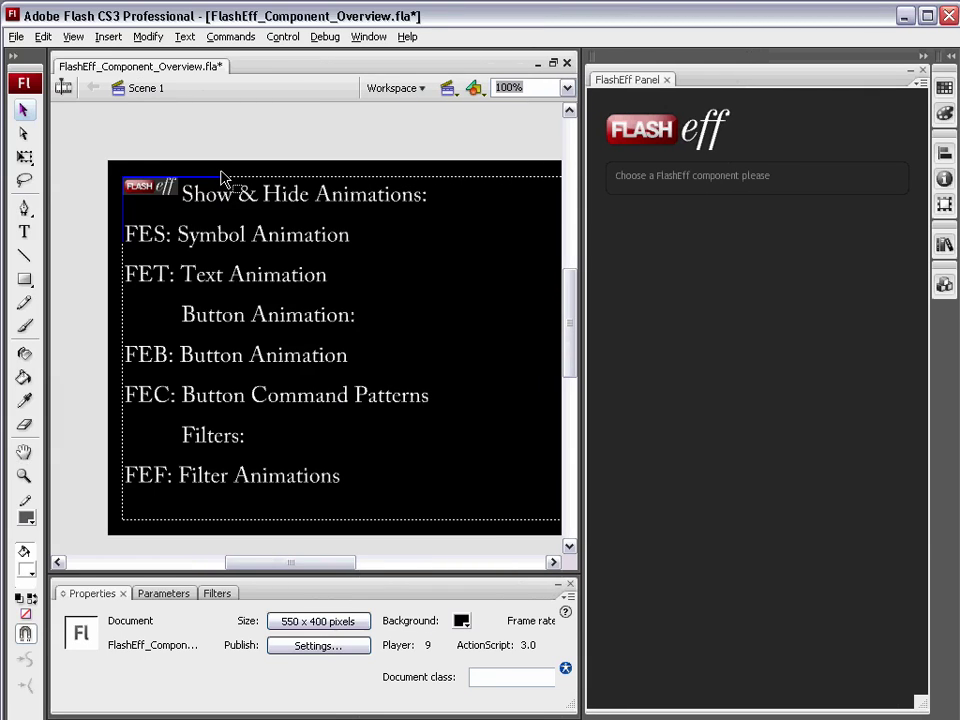
click(168, 195)
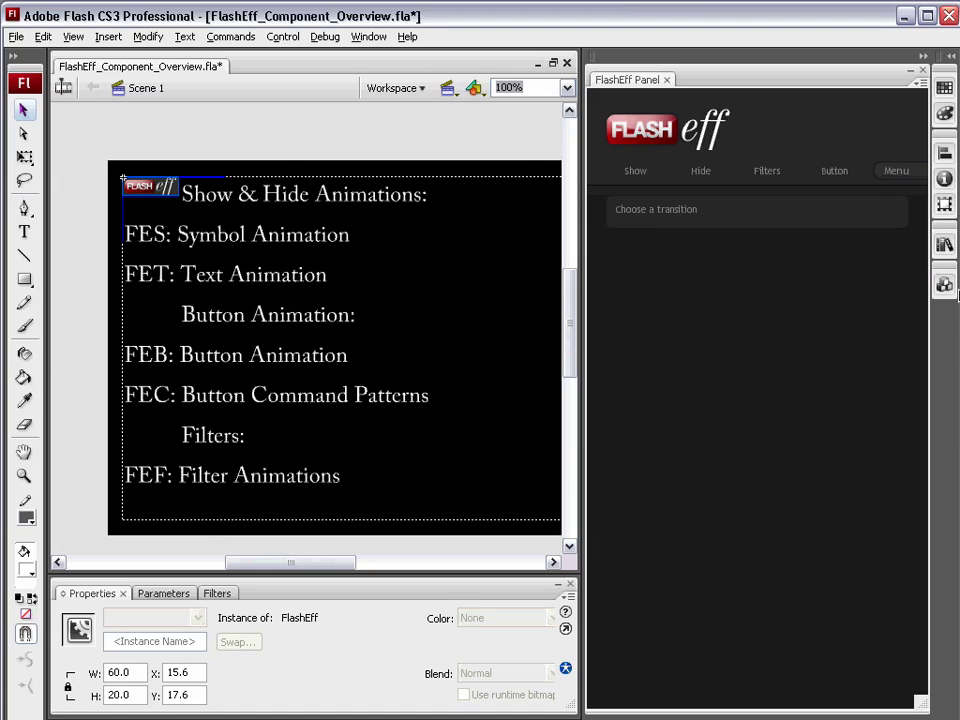
Open the Components panel and browse the FlashEff Patterns group before collapsing it.
click(944, 286)
click(739, 344)
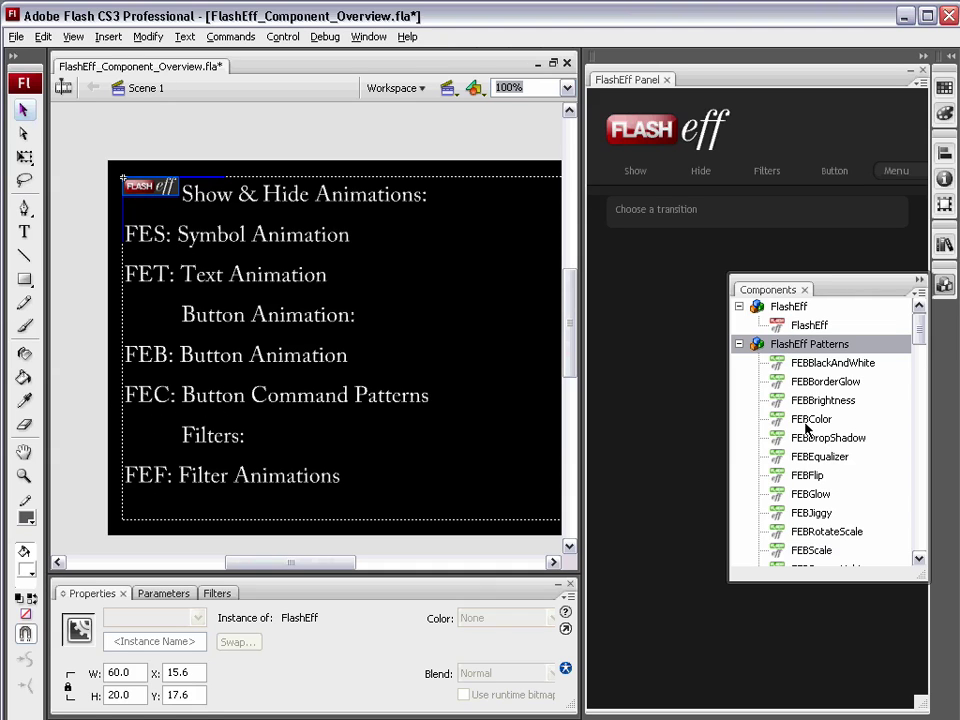
mouse_move(919, 330)
mouse_down()
mouse_move(922, 407)
mouse_move(920, 325)
mouse_up()
click(739, 345)
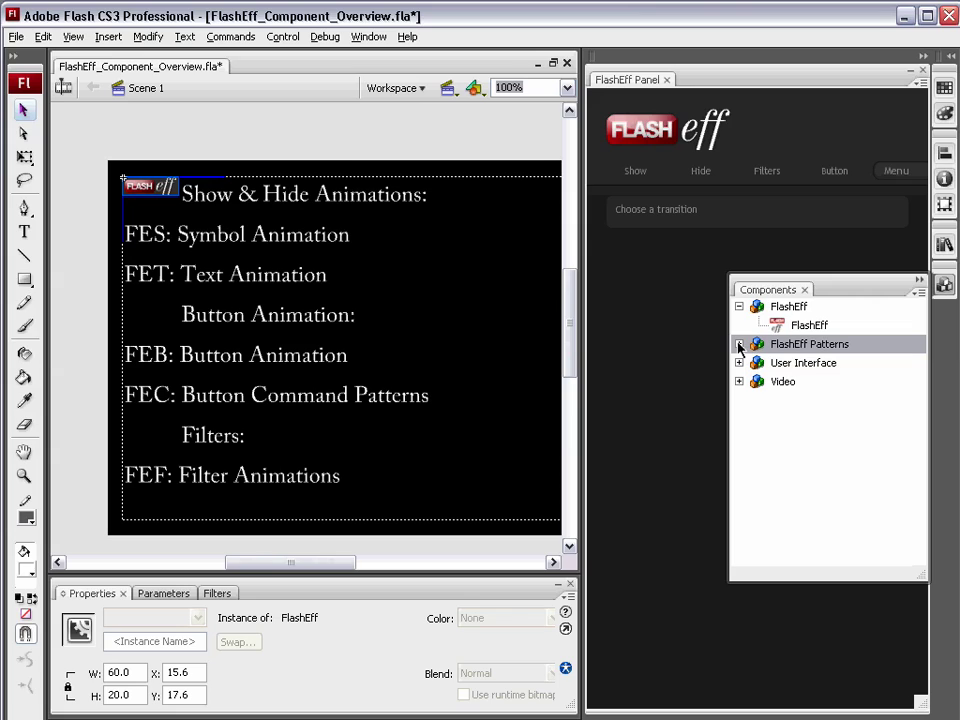
Close the Components panel and choose FET3DCamFocus as the Show pattern.
click(930, 283)
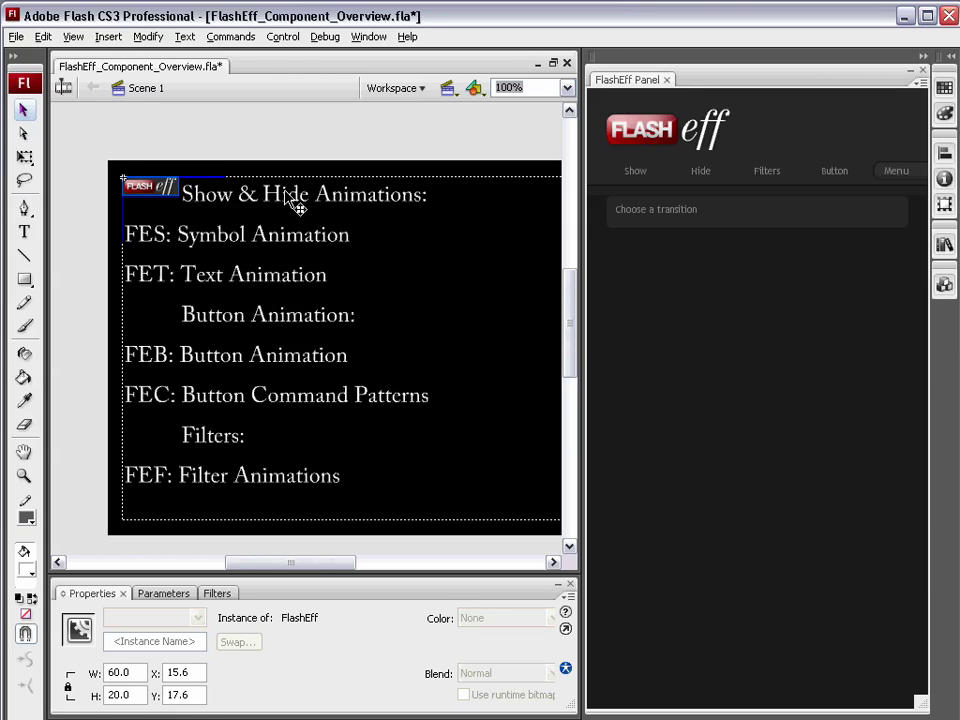
click(639, 178)
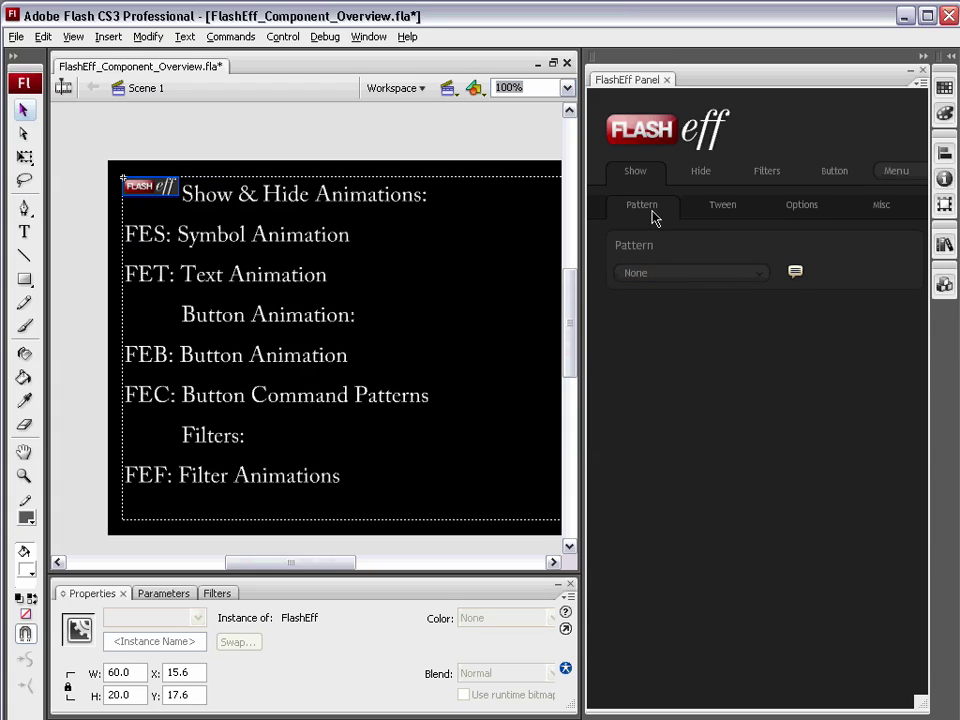
click(673, 274)
scroll(768, 330, down, 1)
drag(766, 325, 770, 375)
scroll(766, 380, up, 1)
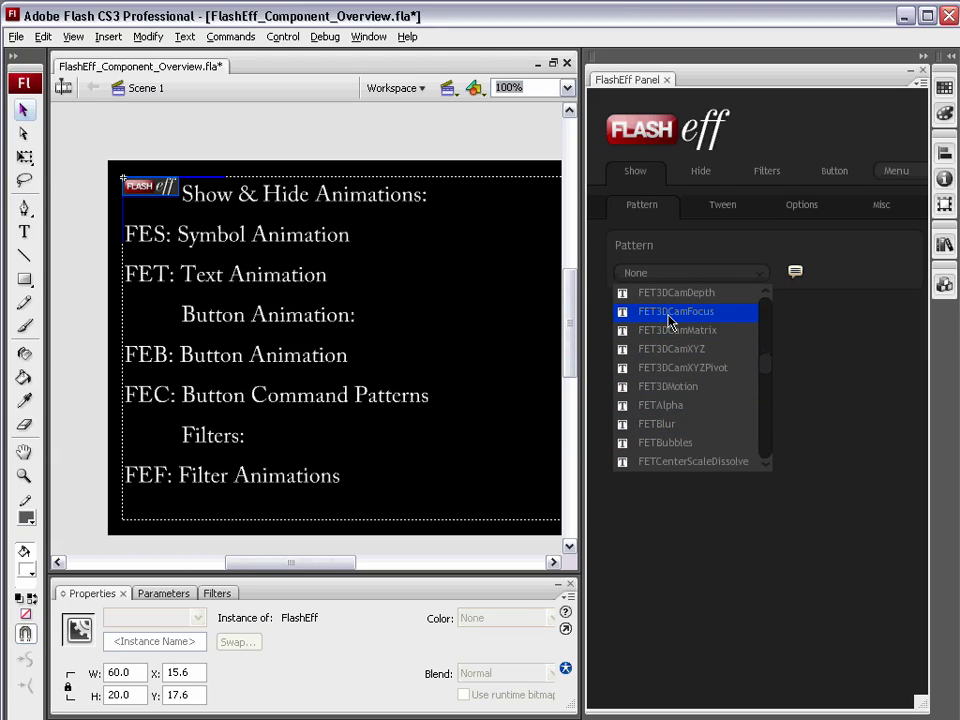
click(699, 316)
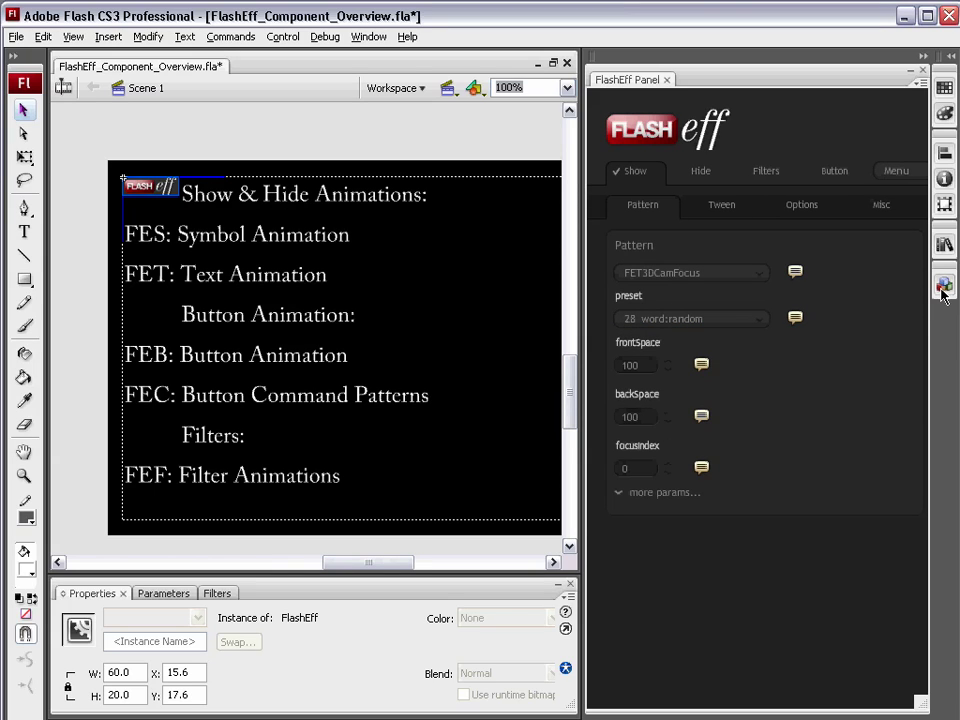
click(944, 244)
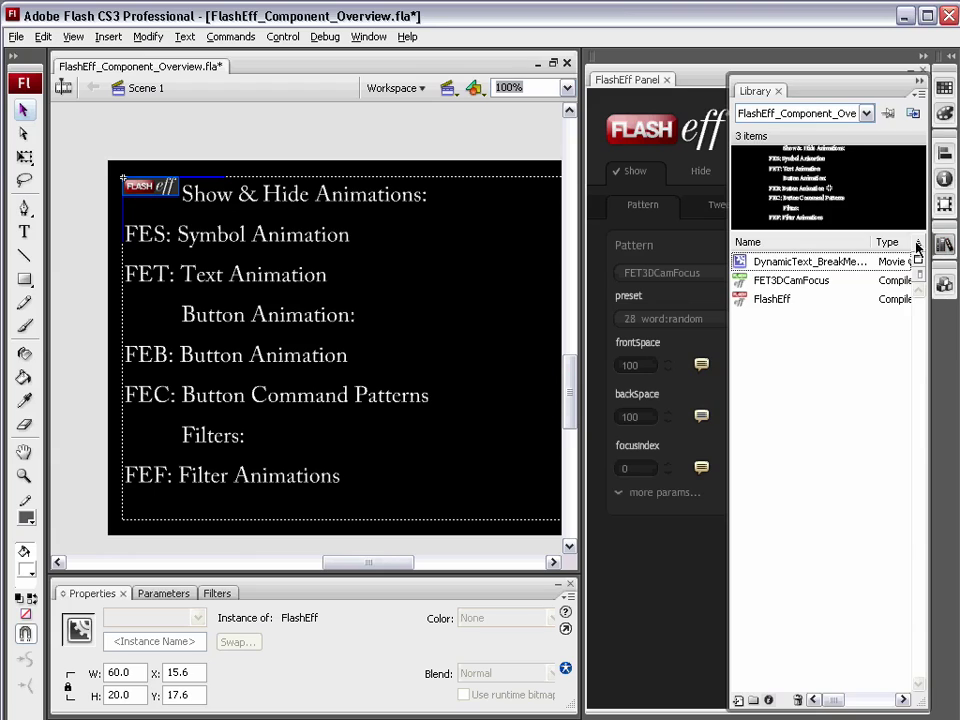
click(806, 282)
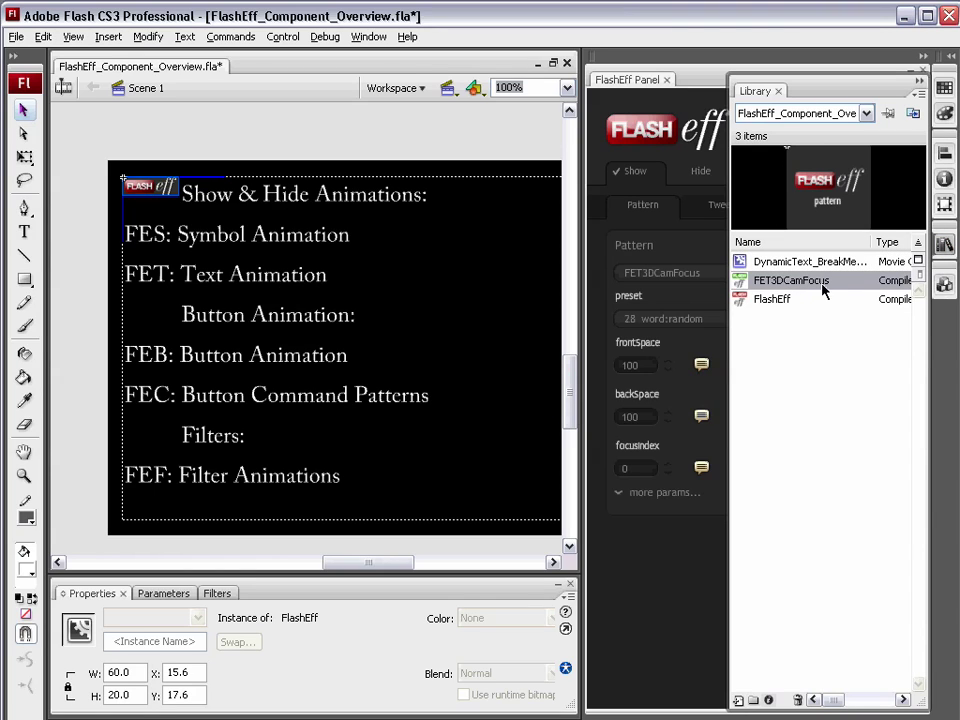
click(775, 302)
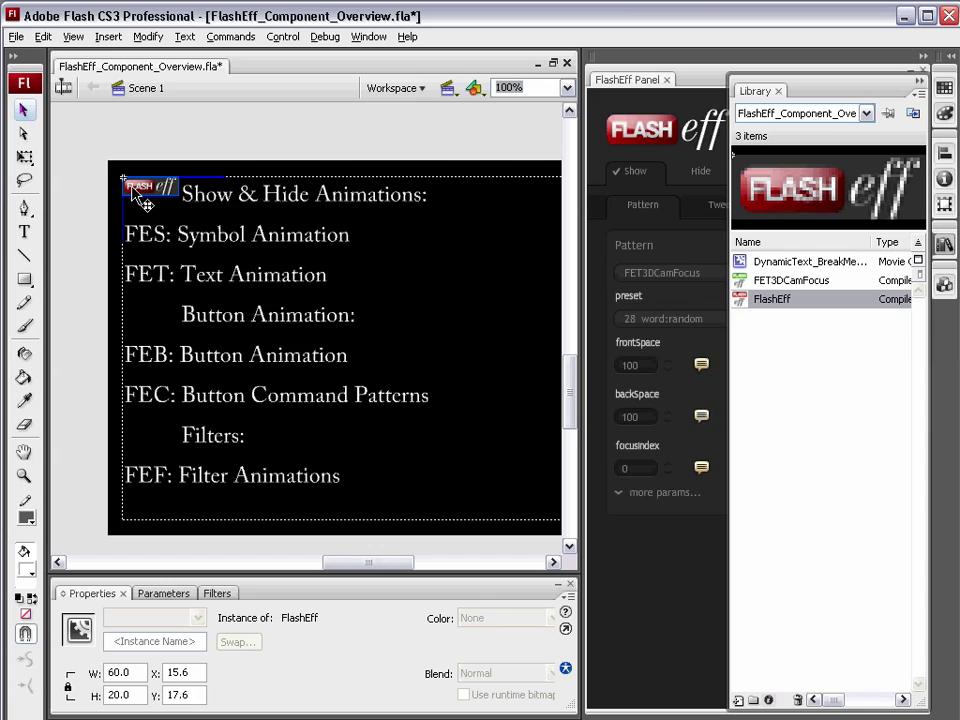
click(918, 85)
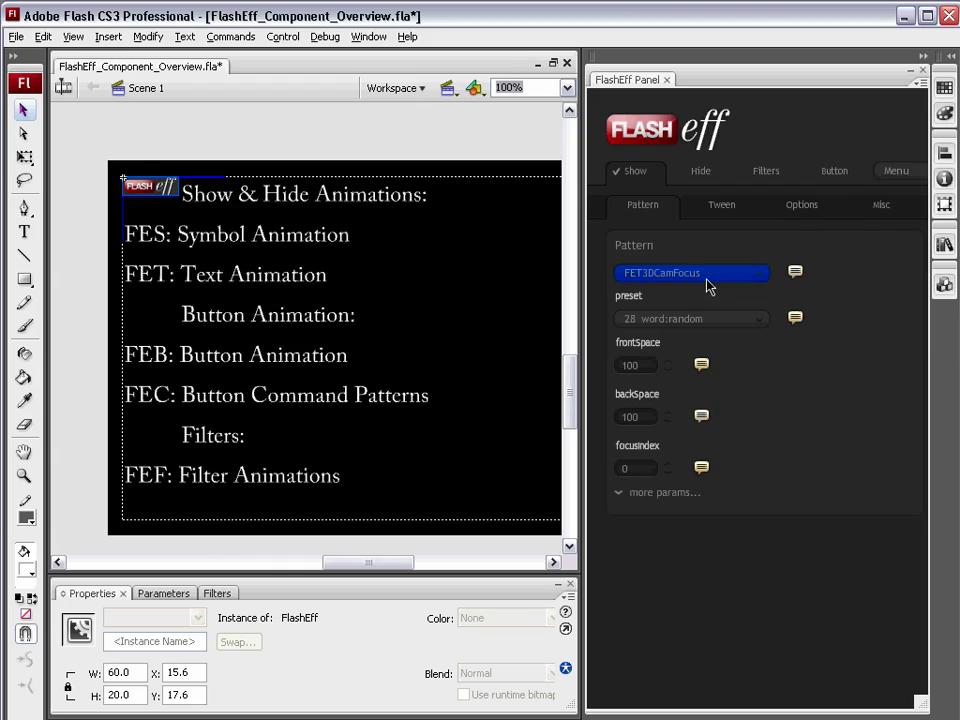
click(300, 148)
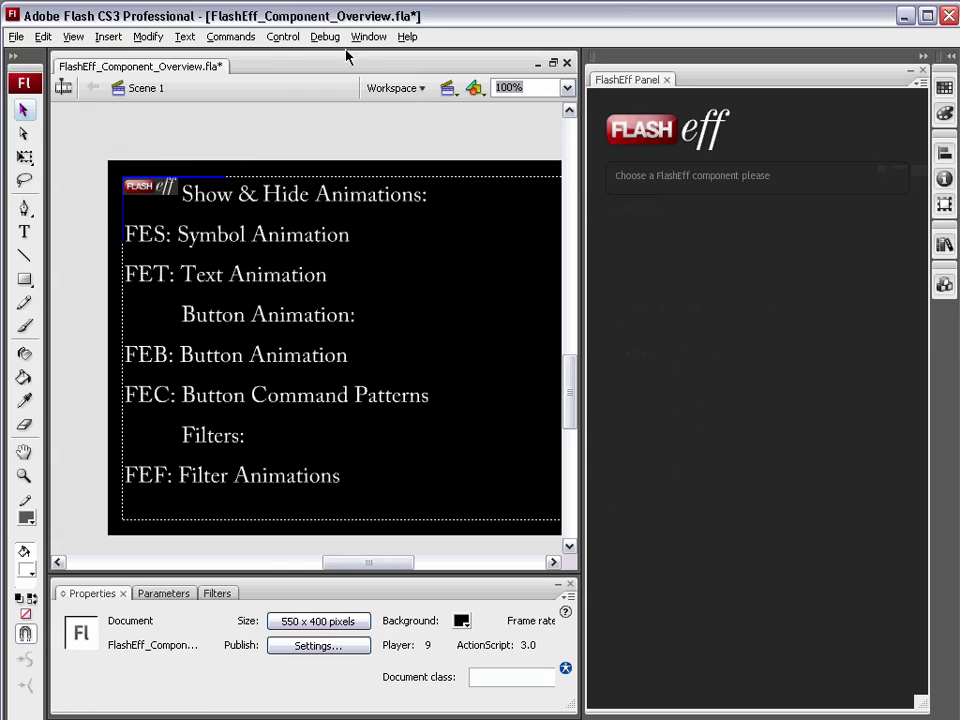
Test the movie as a SWF, close it, and reselect the stage's FlashEff component.
click(282, 37)
click(300, 153)
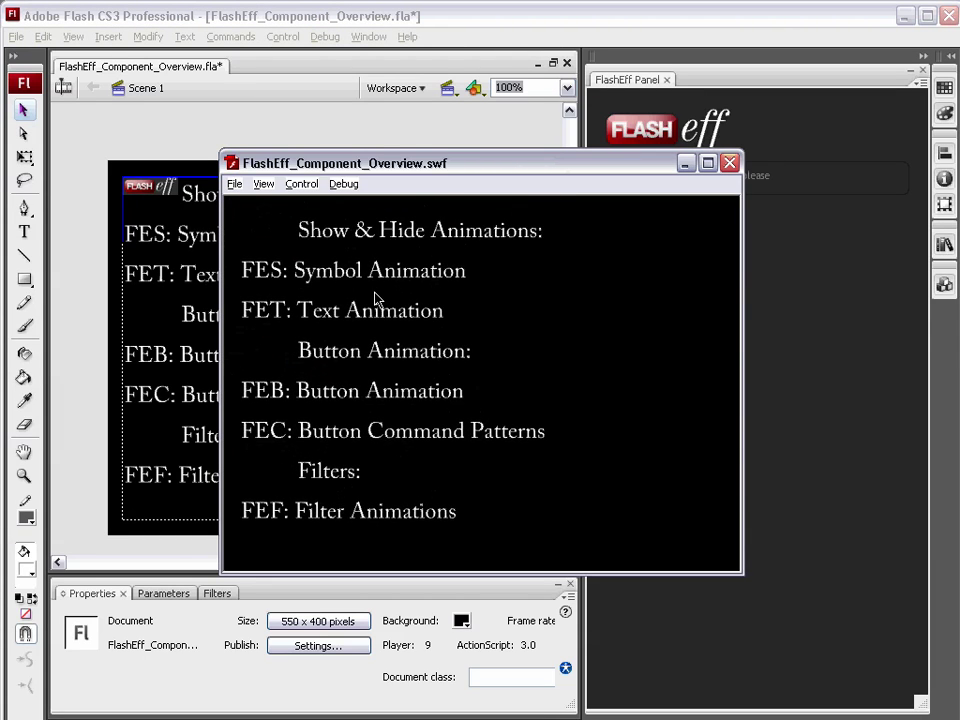
click(728, 163)
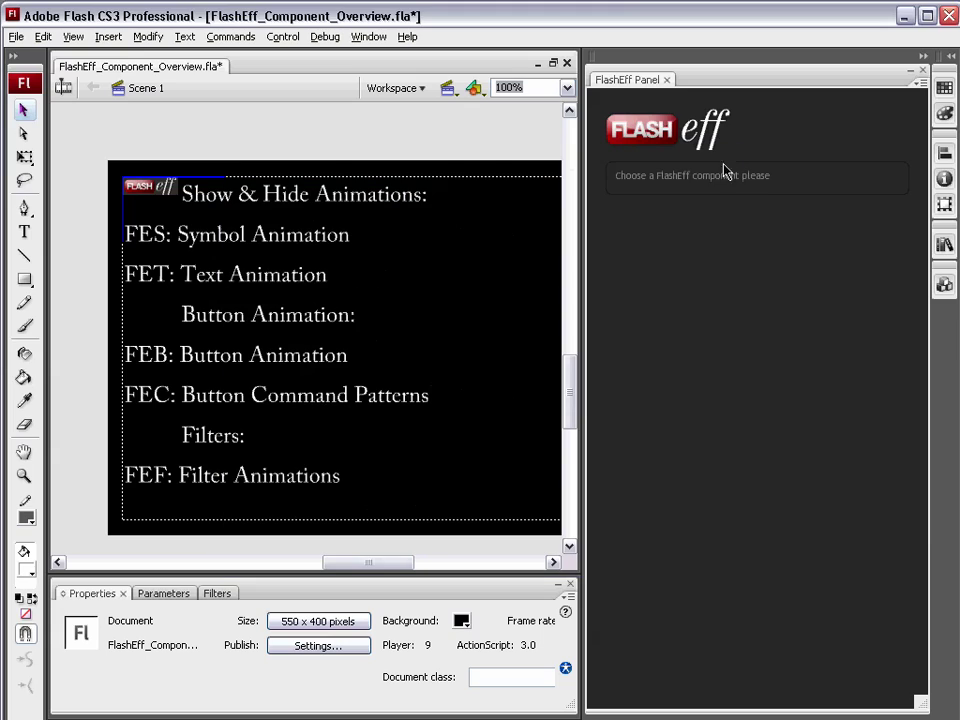
click(165, 196)
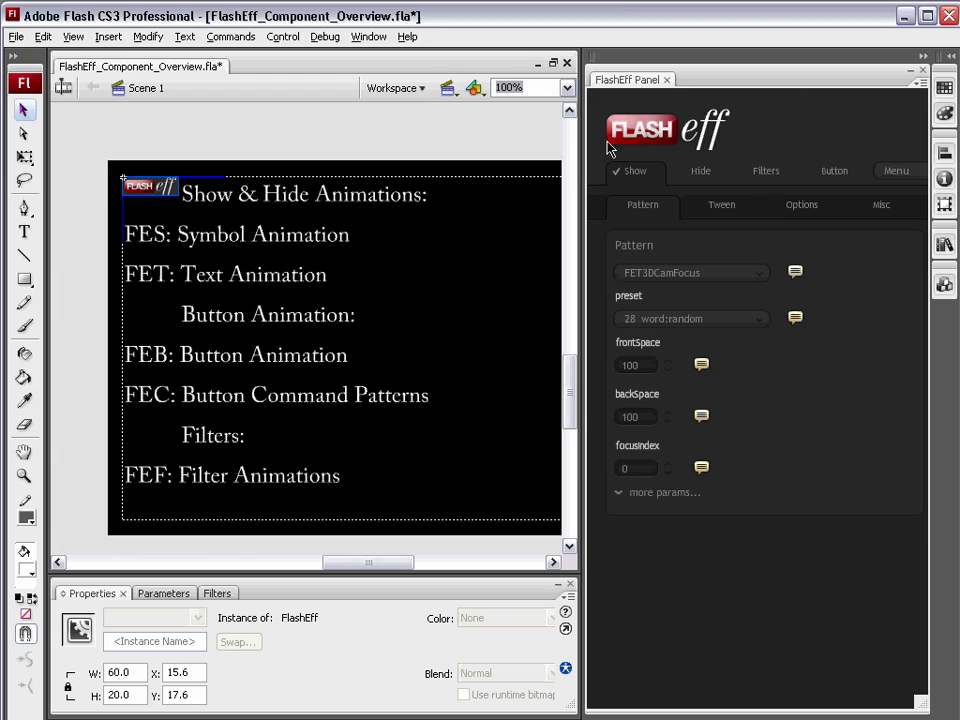
Widen the FlashEff panel and try FESSquareLight, FET3DCamDepth, then FESStripes as the Show pattern.
drag(583, 139, 500, 139)
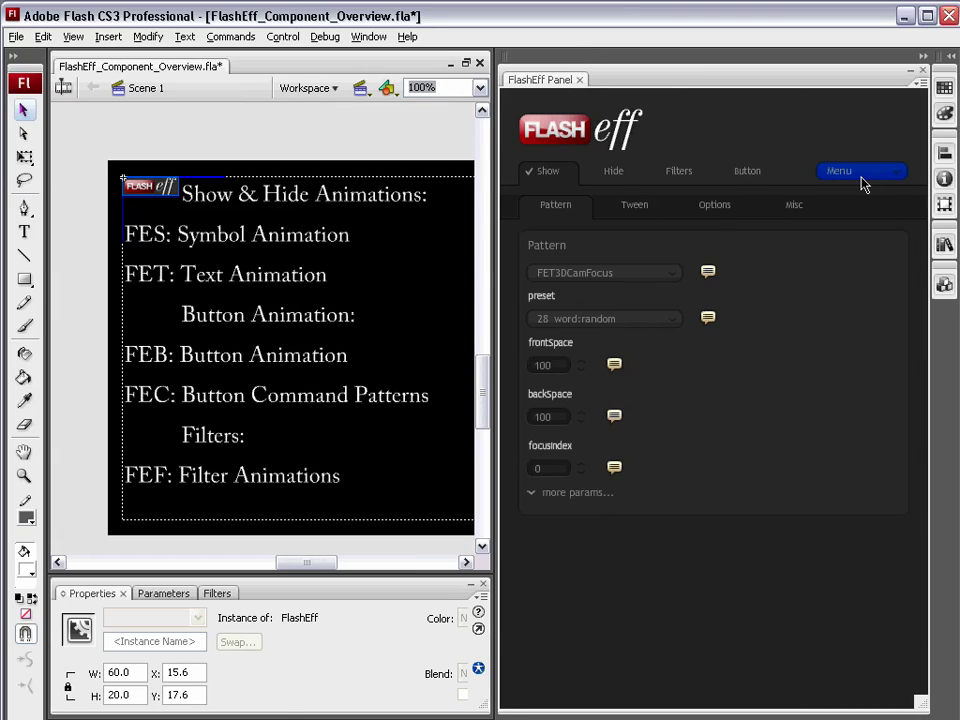
click(658, 274)
click(620, 314)
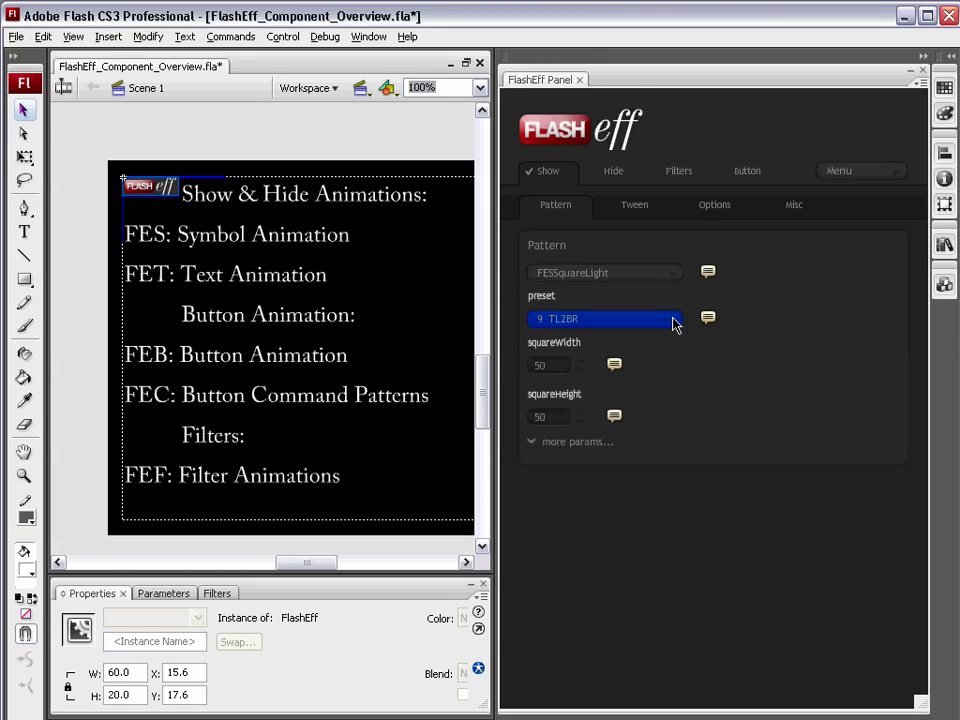
click(652, 278)
click(628, 453)
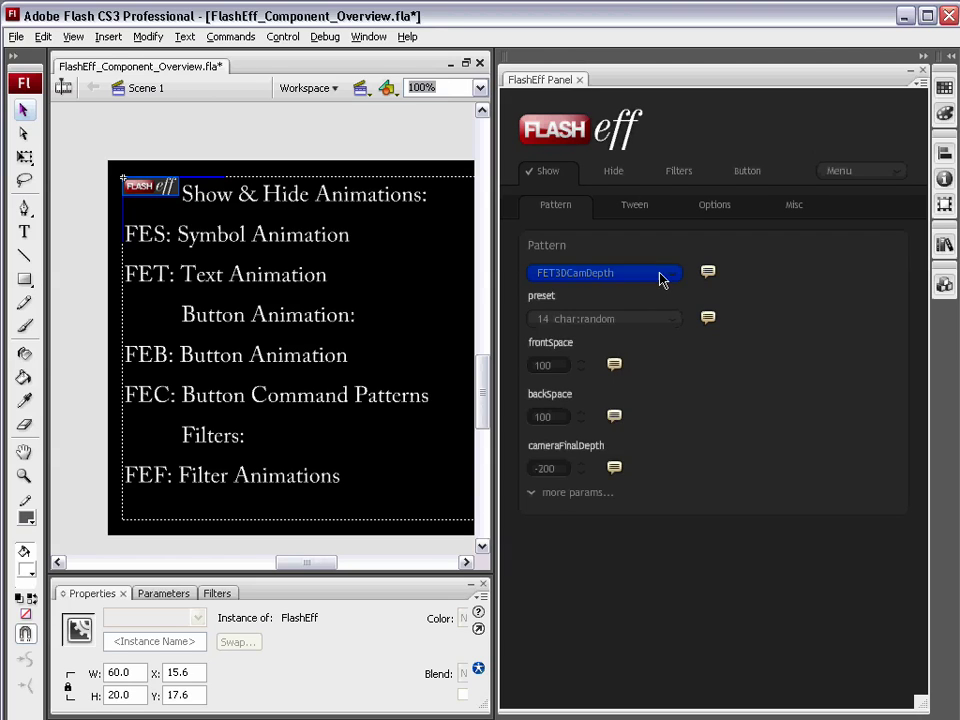
click(652, 278)
click(616, 375)
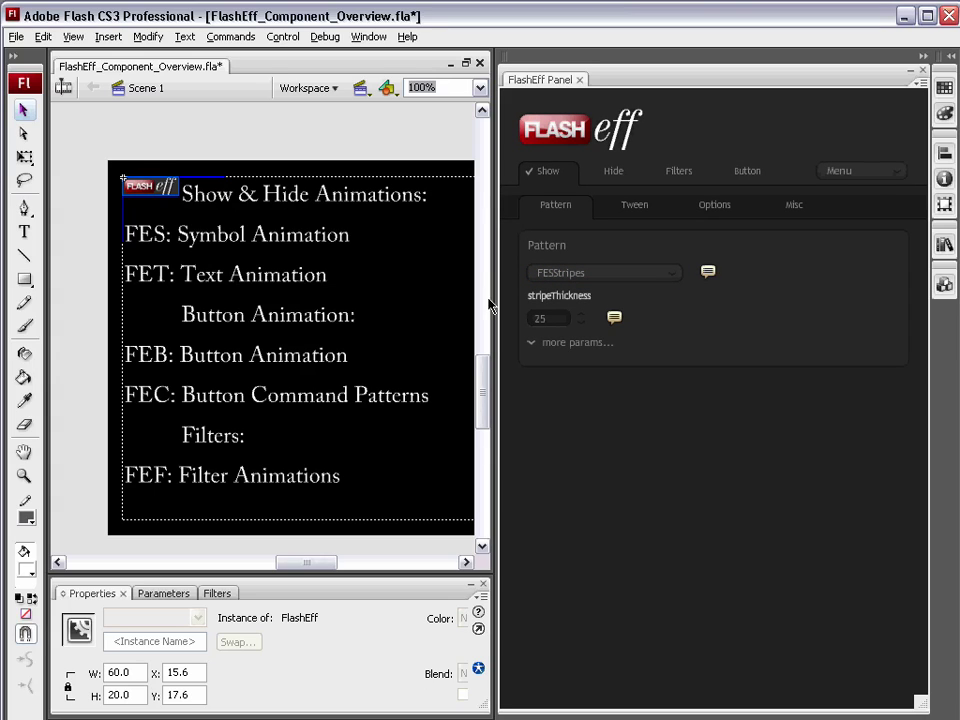
click(874, 175)
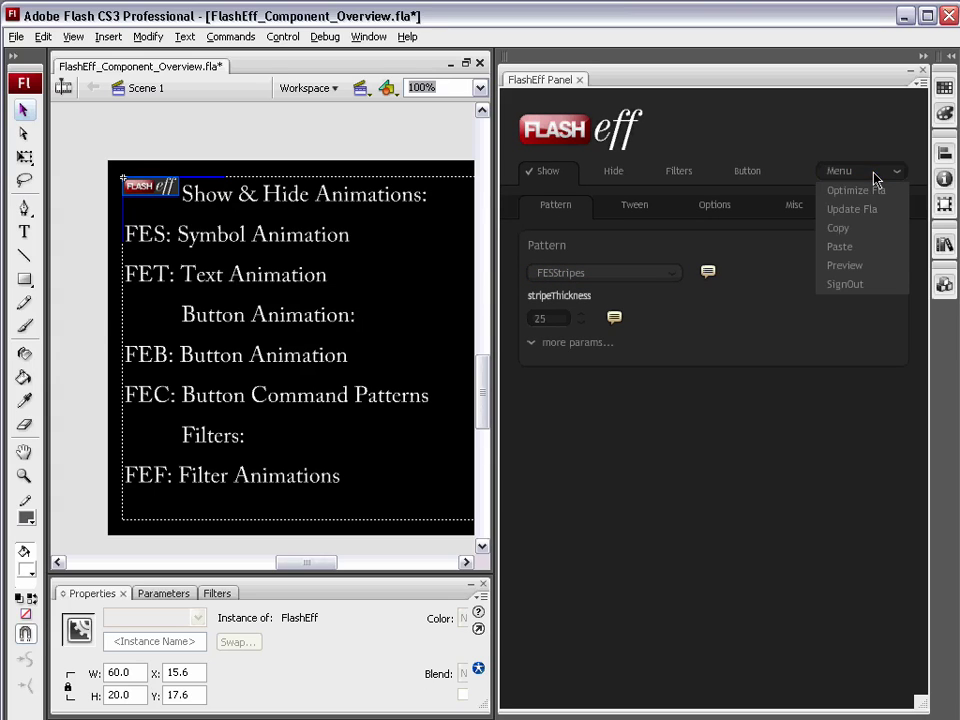
Preview the FESStripes animation, then switch the Show pattern to FETBubbles.
click(866, 266)
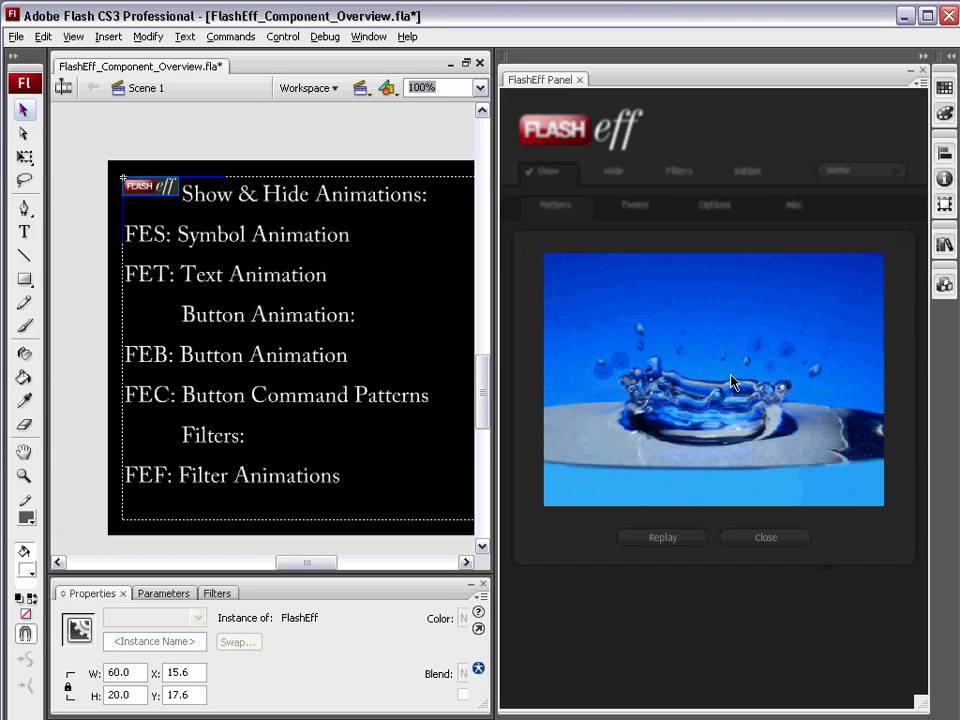
click(778, 539)
click(593, 277)
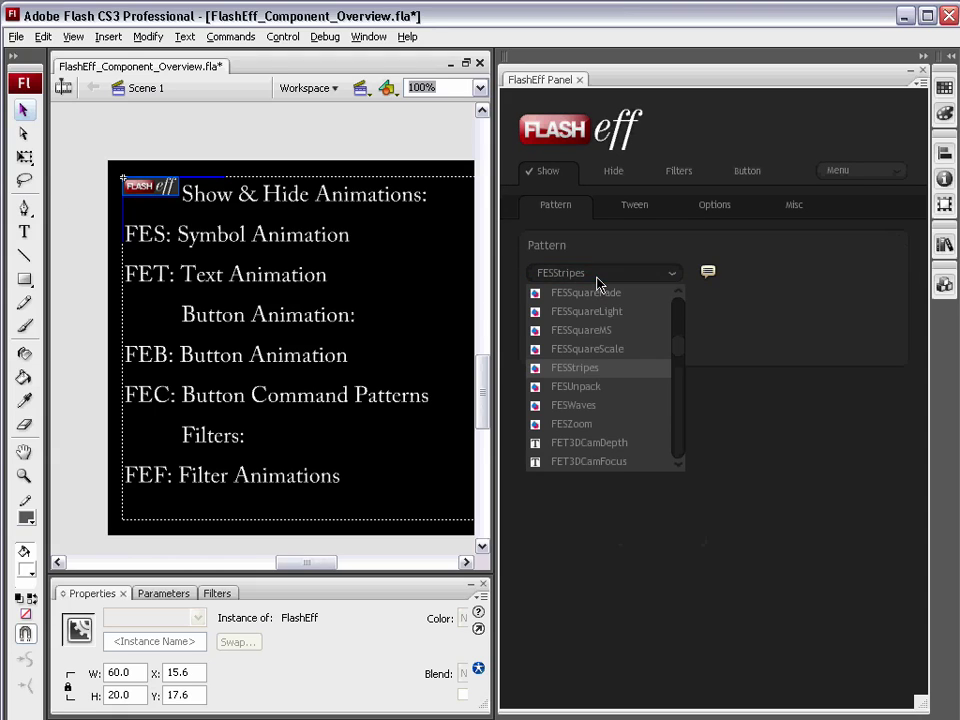
scroll(618, 445, down, 3)
scroll(620, 445, down, 1)
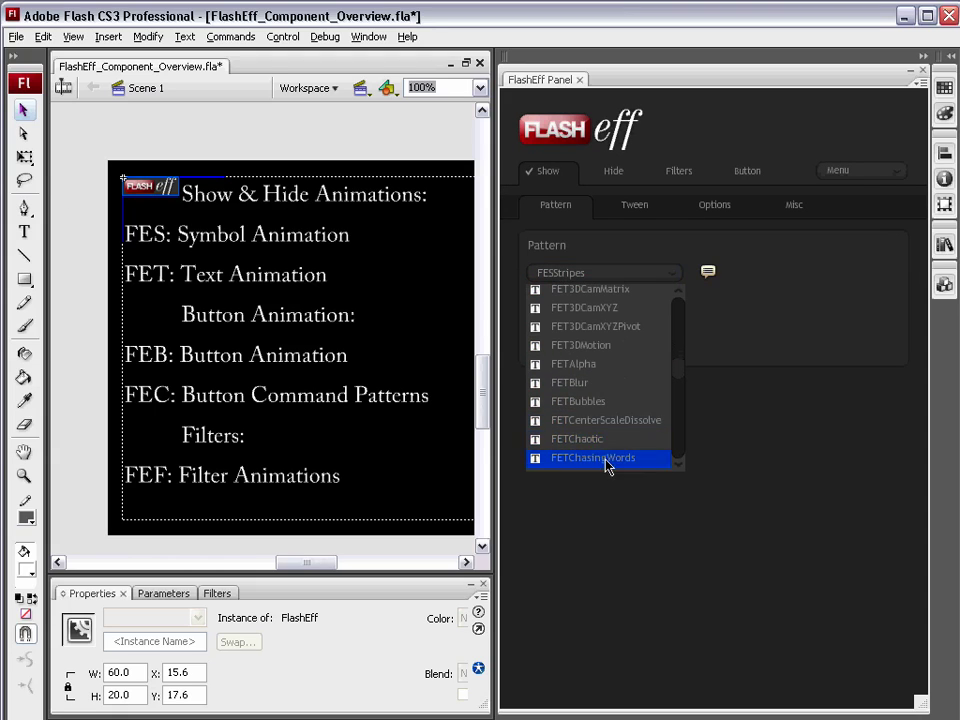
click(606, 403)
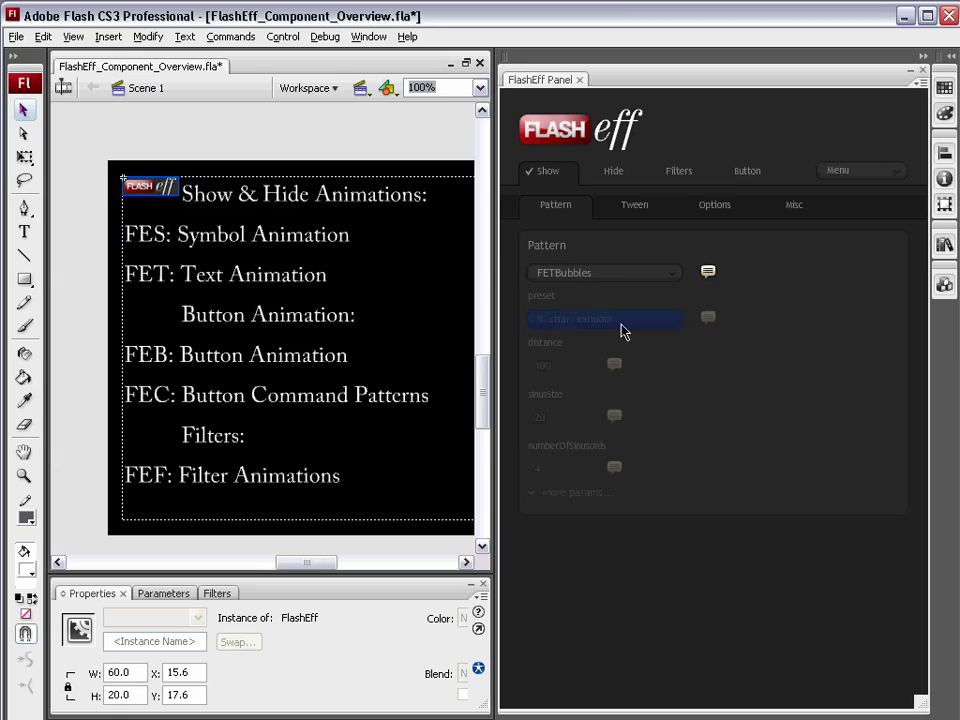
Preview the FETBubbles show animation with preset 9 char: random.
click(883, 176)
click(856, 281)
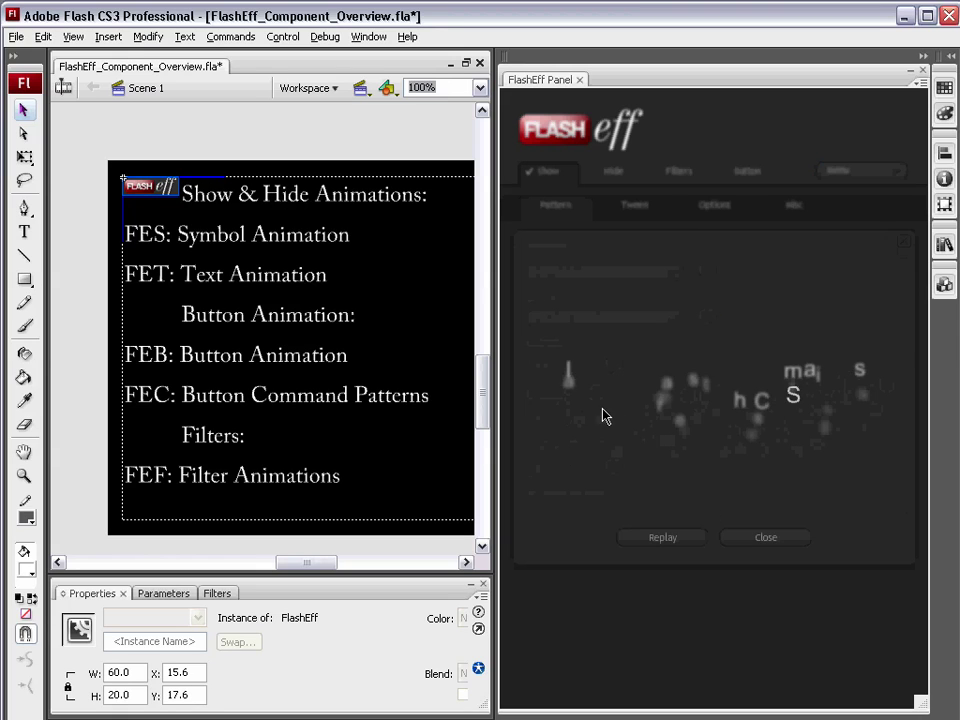
click(776, 540)
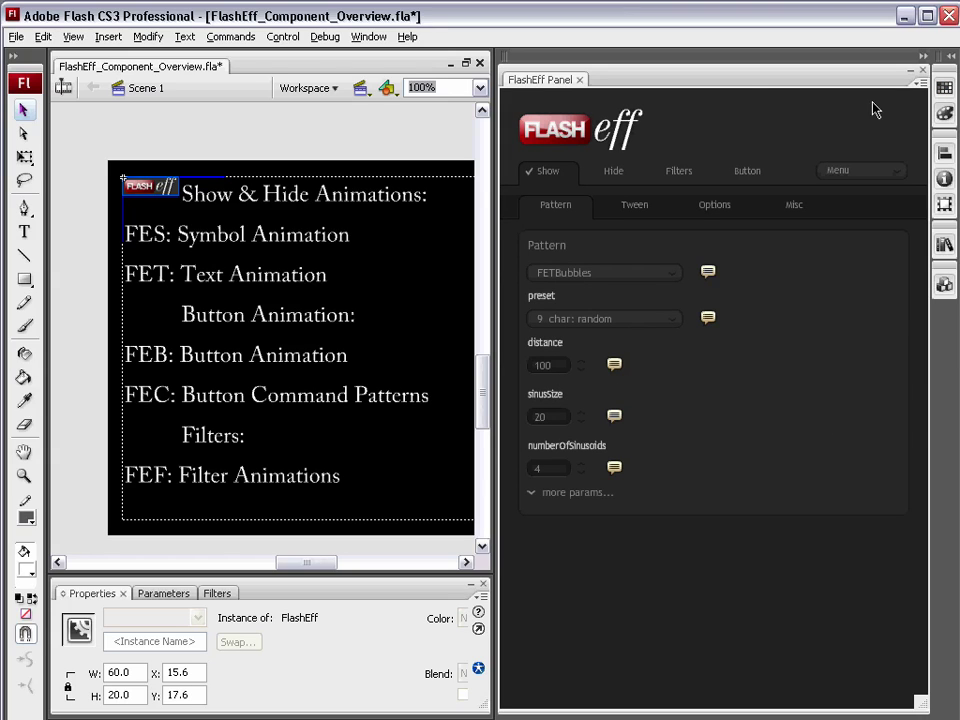
click(889, 179)
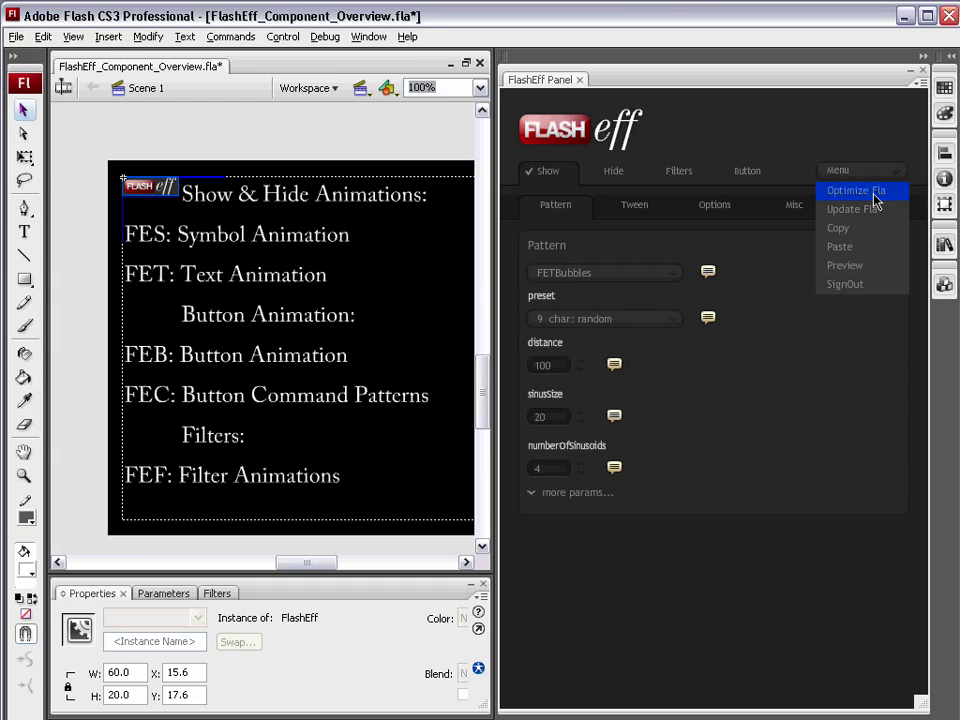
Collapse the FlashEff panel and open the Library showing the imported pattern items.
click(924, 56)
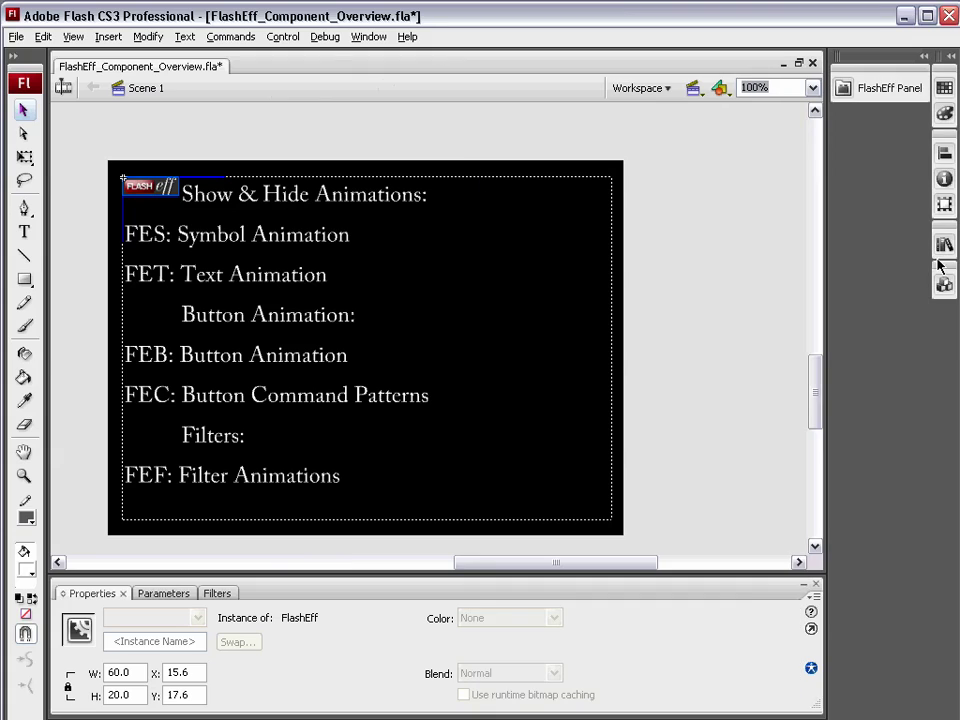
click(946, 250)
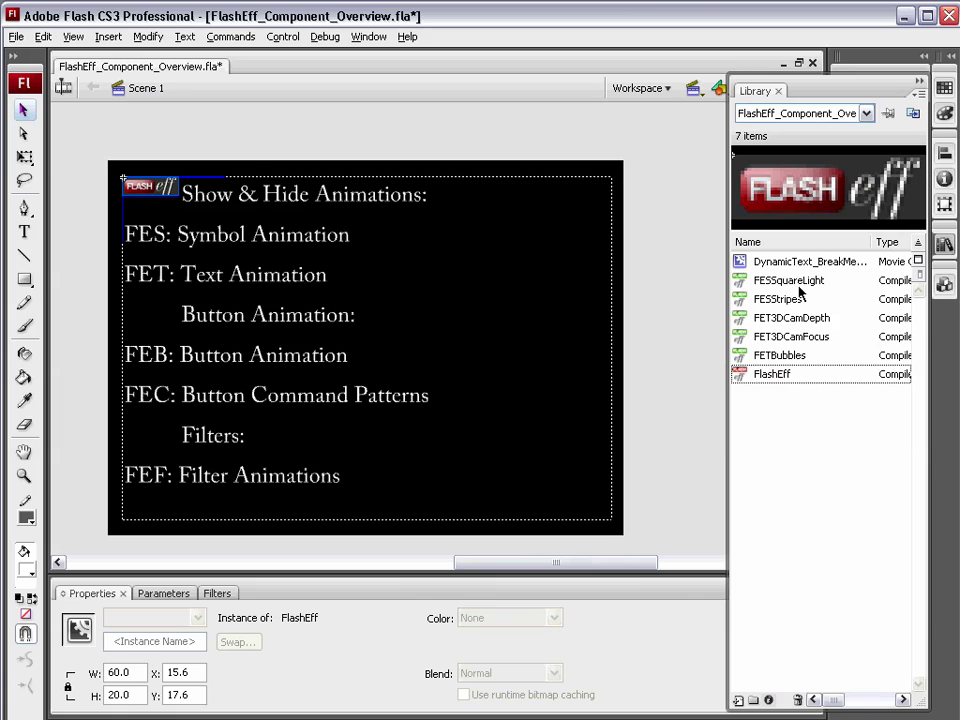
Set the FlashEff show pattern back to FET3DCamFocus.
click(918, 81)
click(879, 89)
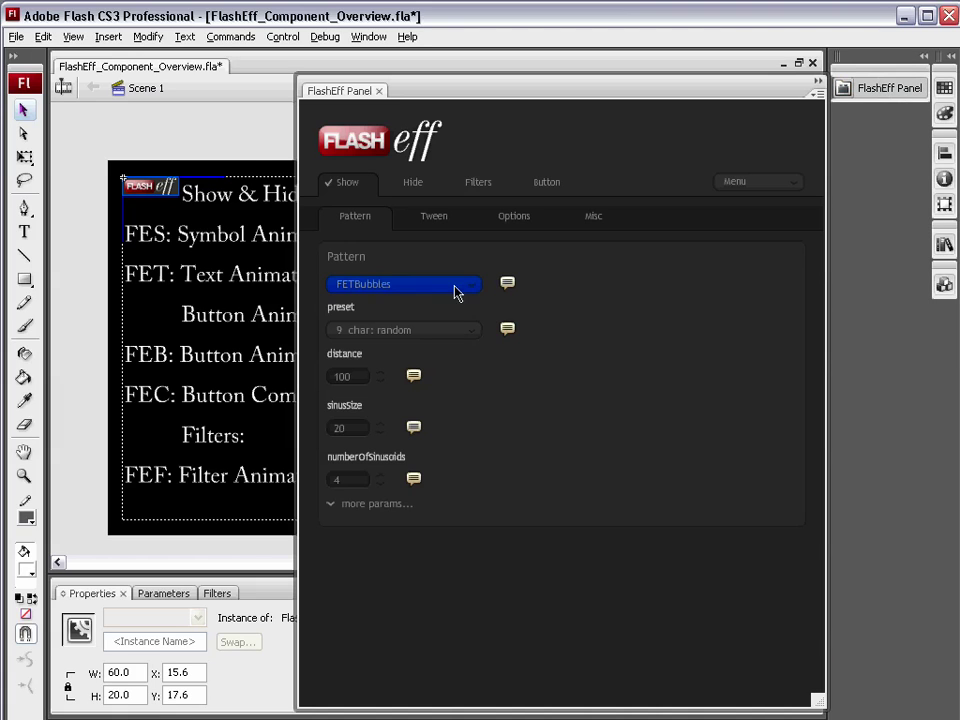
click(390, 281)
scroll(420, 384, down, 2)
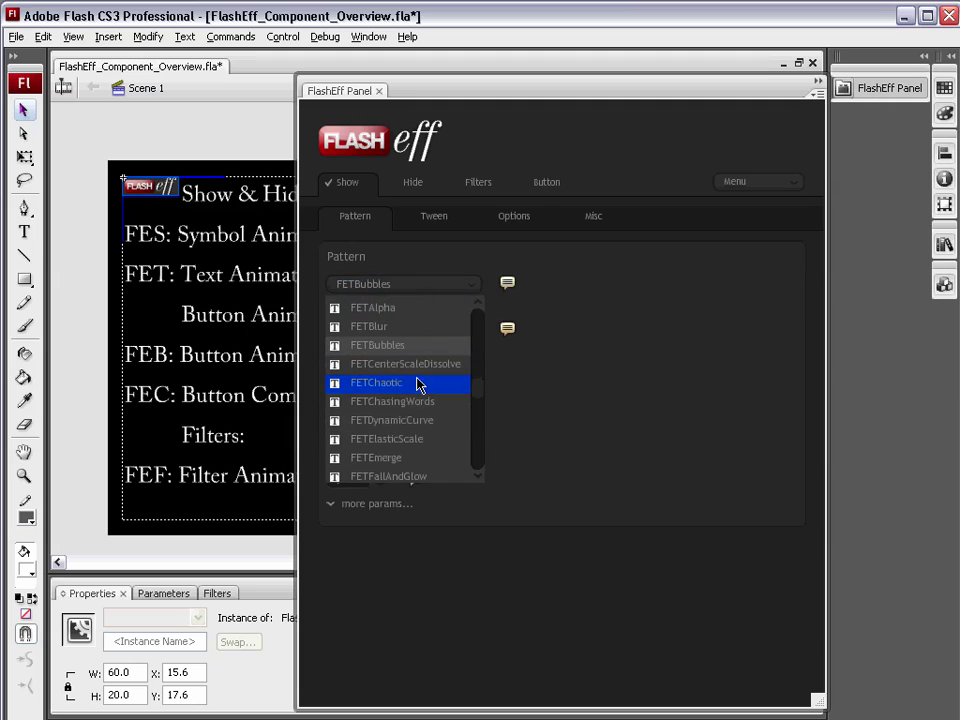
scroll(425, 403, up, 2)
scroll(411, 354, up, 1)
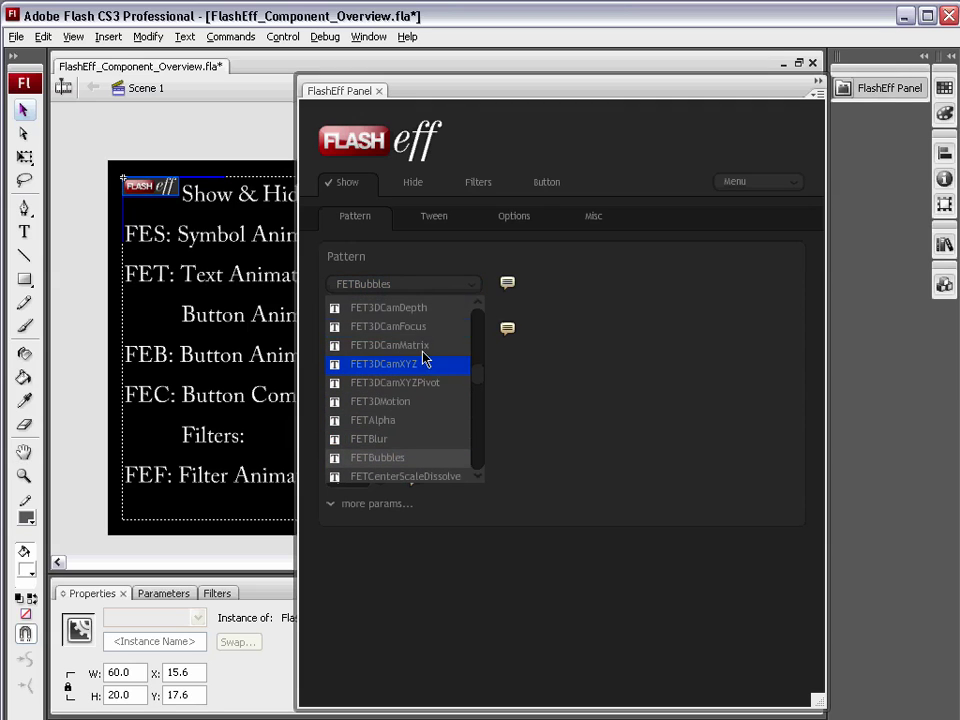
click(417, 341)
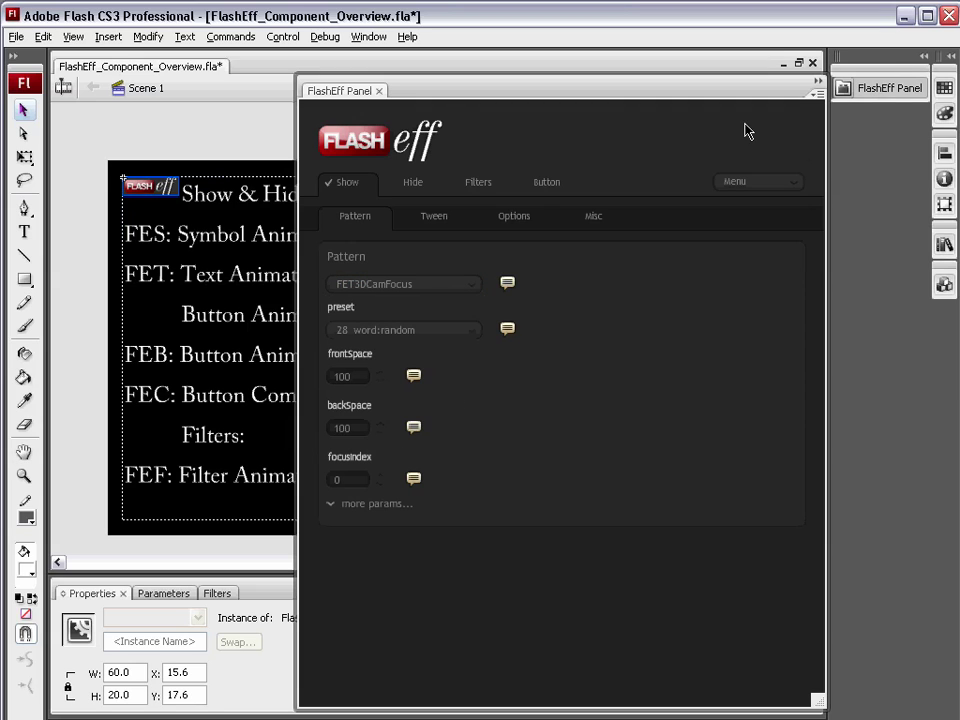
Run Optimize Fla to remove unused patterns, then check the Library's remaining three items.
click(785, 183)
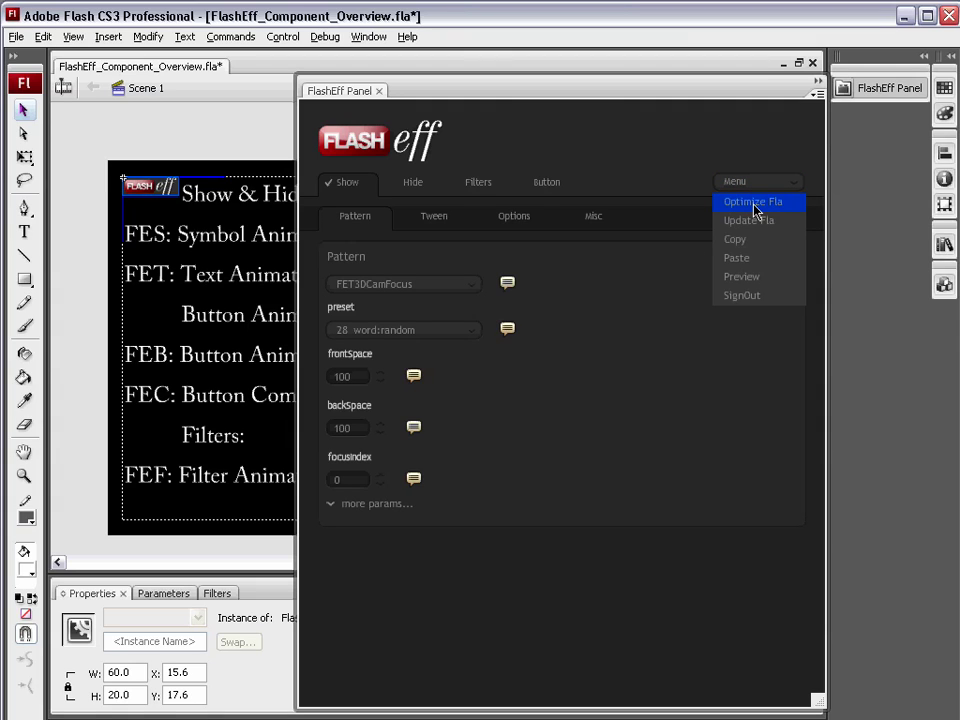
click(755, 204)
click(817, 81)
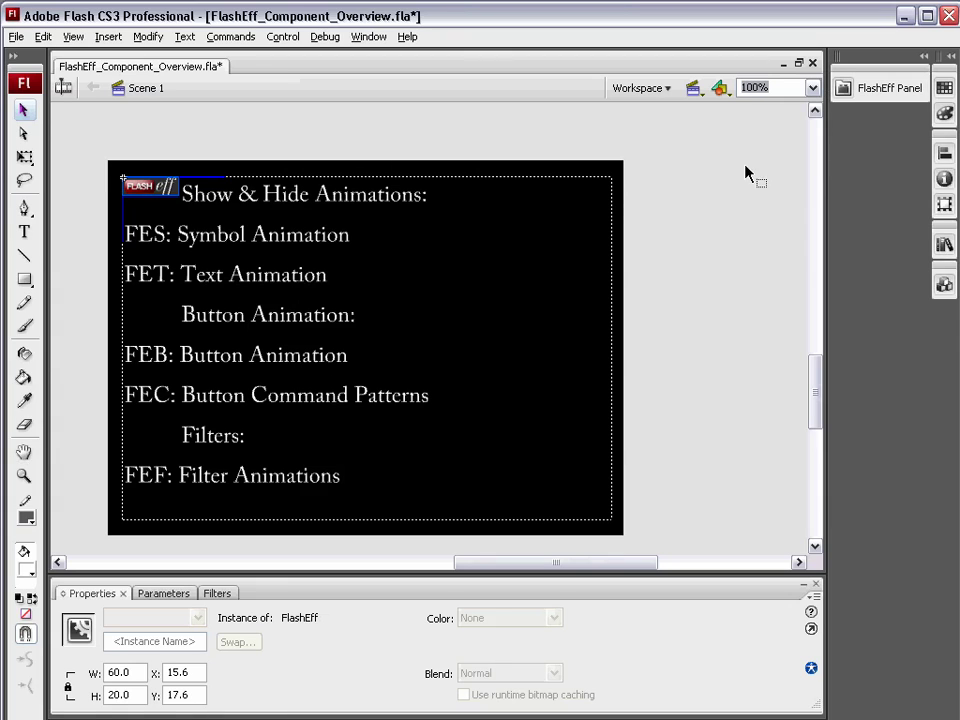
click(944, 244)
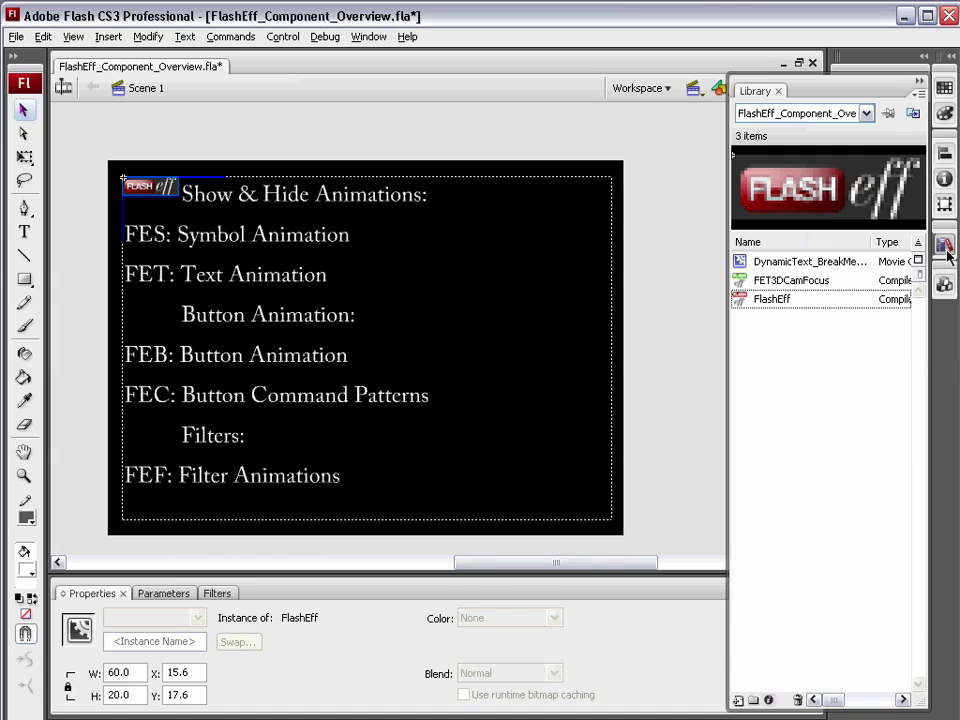
Preview the FET3DCamFocus Library item, then collapse the Library and FlashEff panels.
click(783, 283)
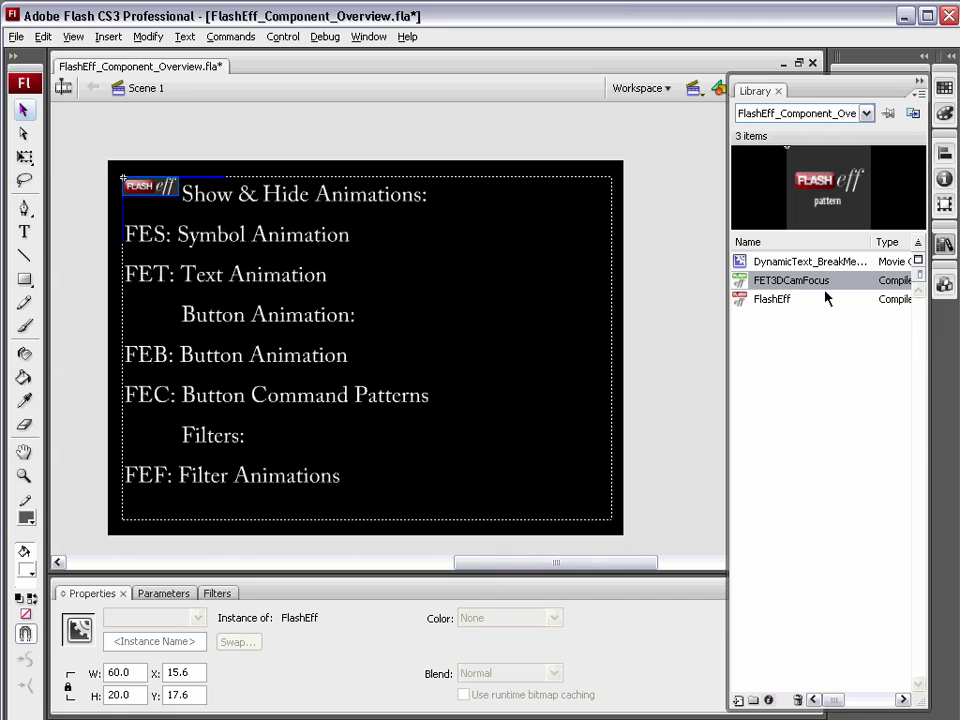
click(919, 83)
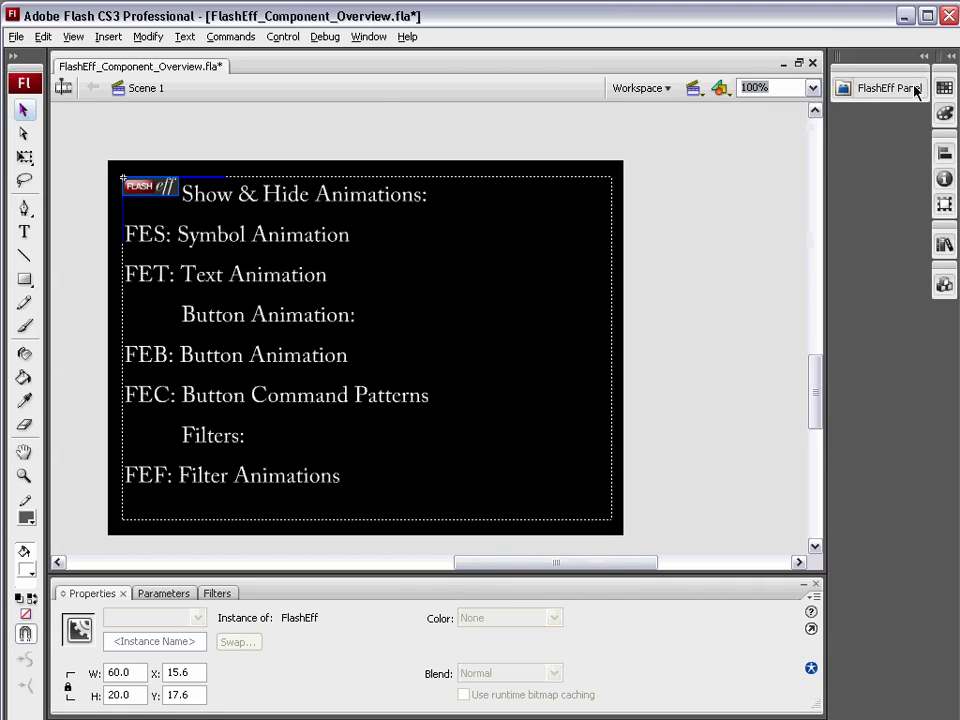
click(885, 89)
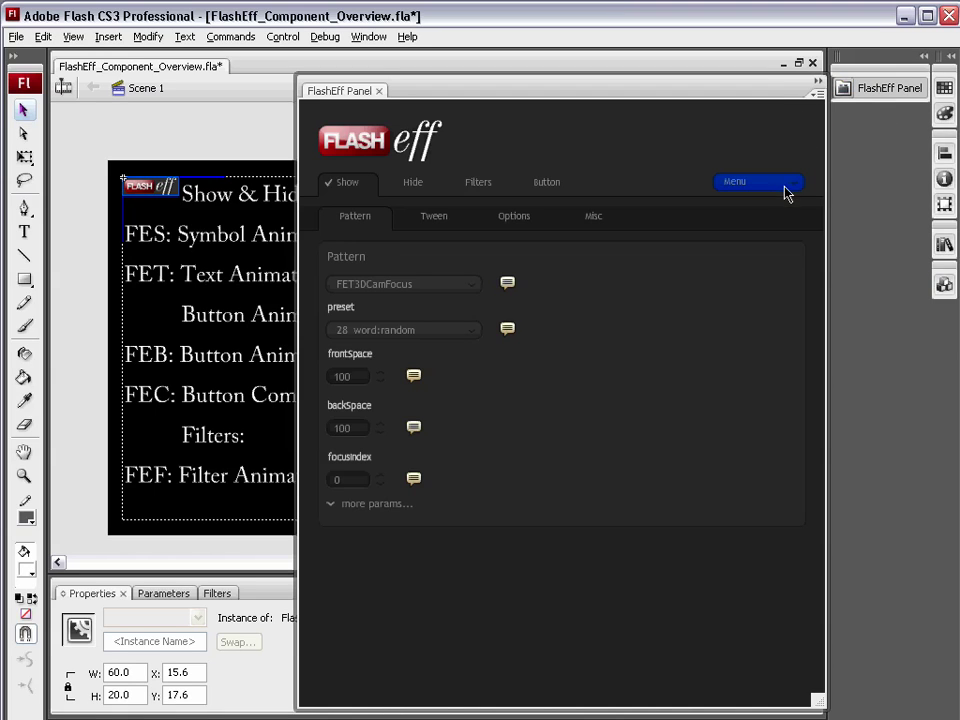
click(816, 86)
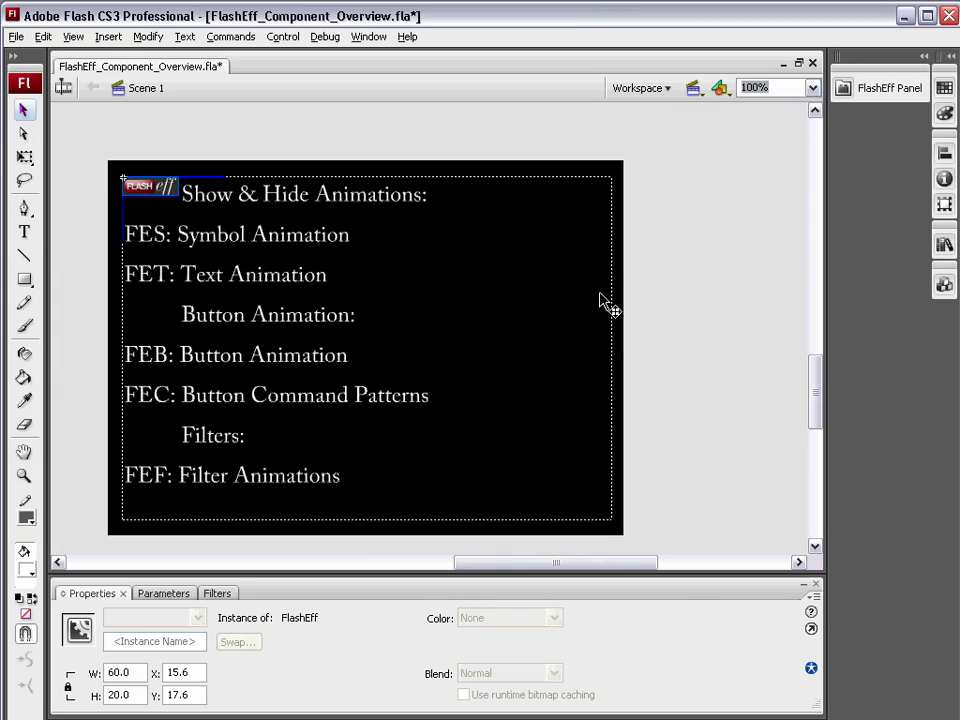
Test-play FlashEff_Component_Overview.swf with Ctrl+Enter, then close the player and deselect the component.
key(ctrl+Return)
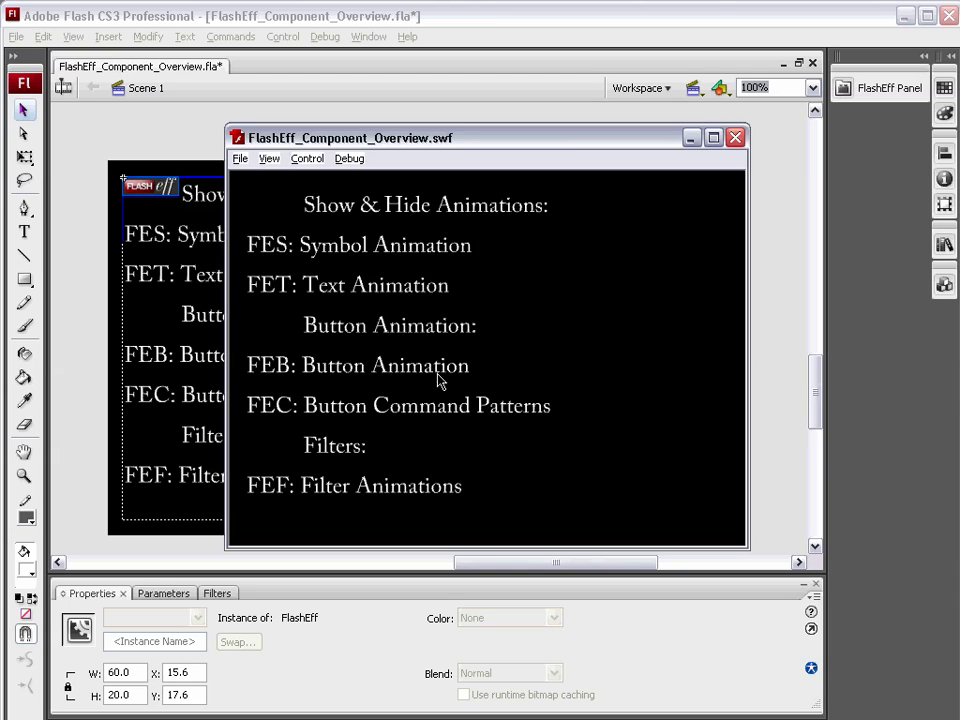
click(735, 138)
click(706, 307)
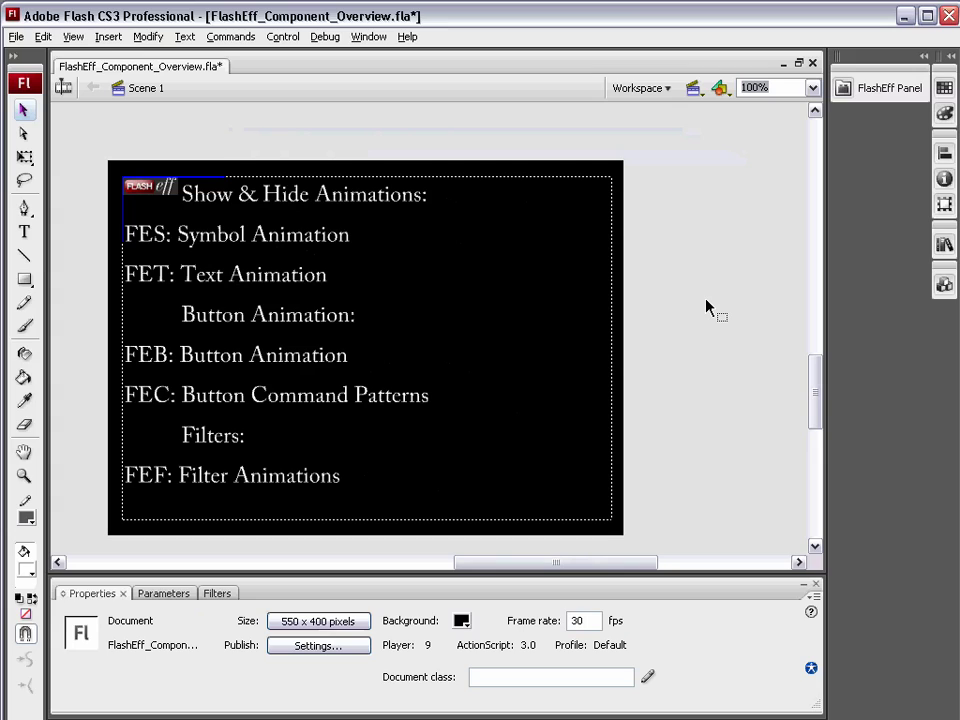